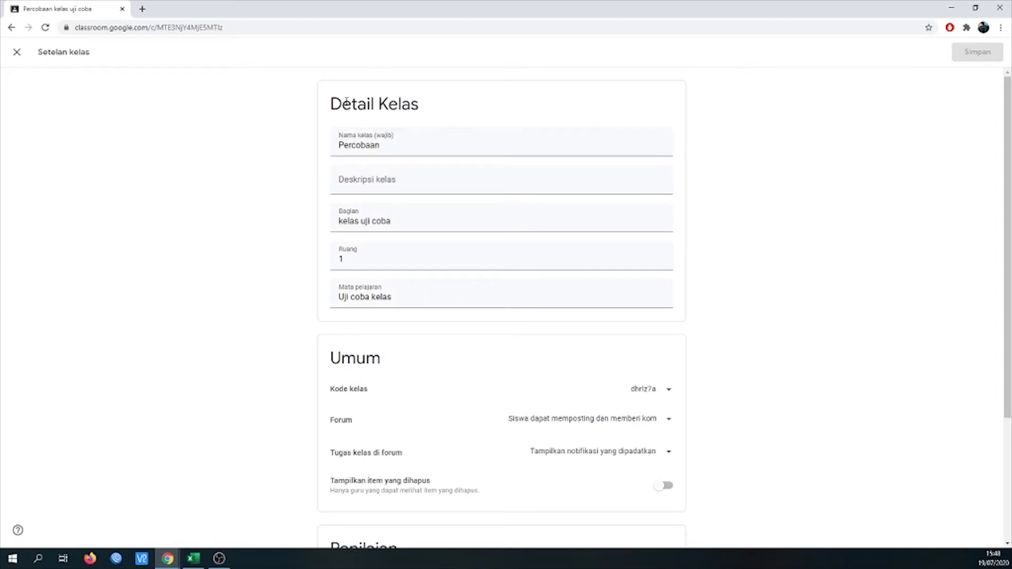
- Set the class forum permission to "Siswa hanya dapat memberi komentar" and save the class settings
scroll(278, 200, "down", 3)
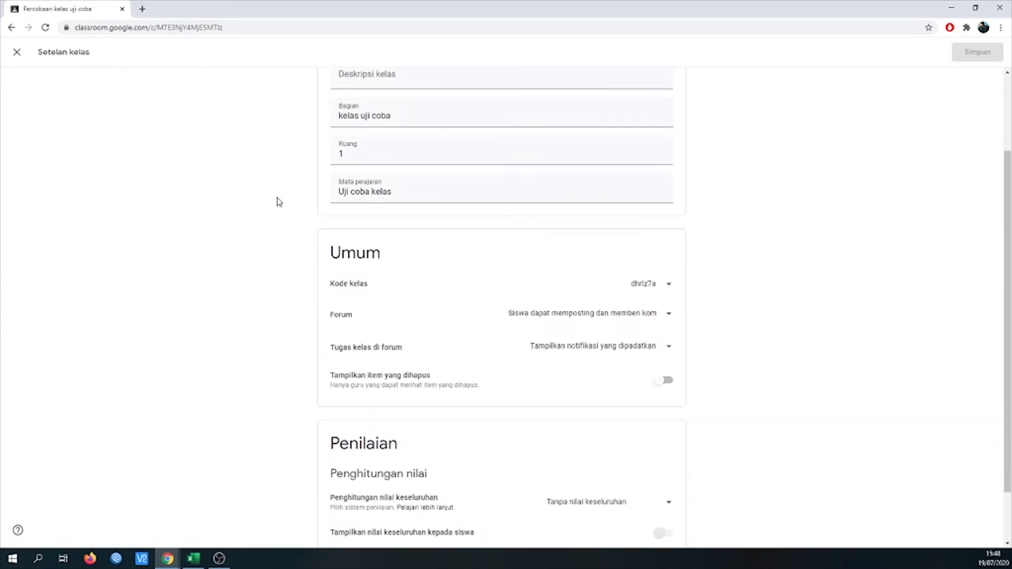
left_click(644, 264)
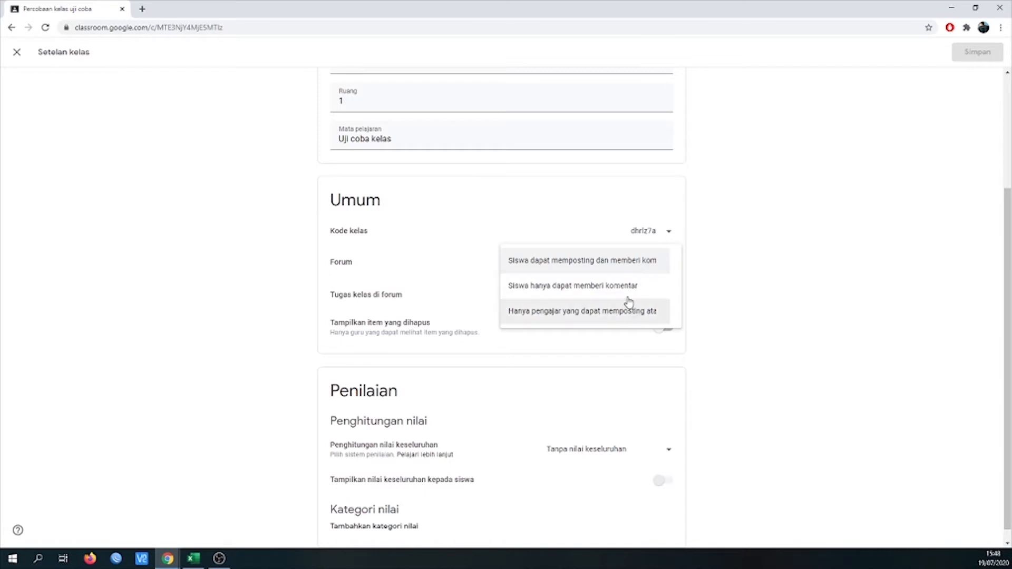
left_click(625, 291)
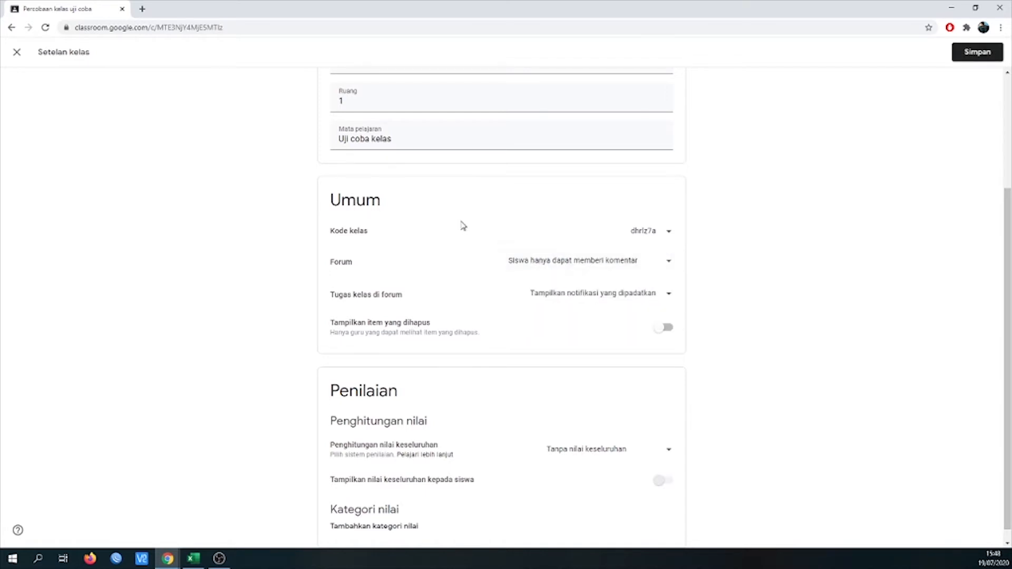
scroll(267, 185, "down", 1)
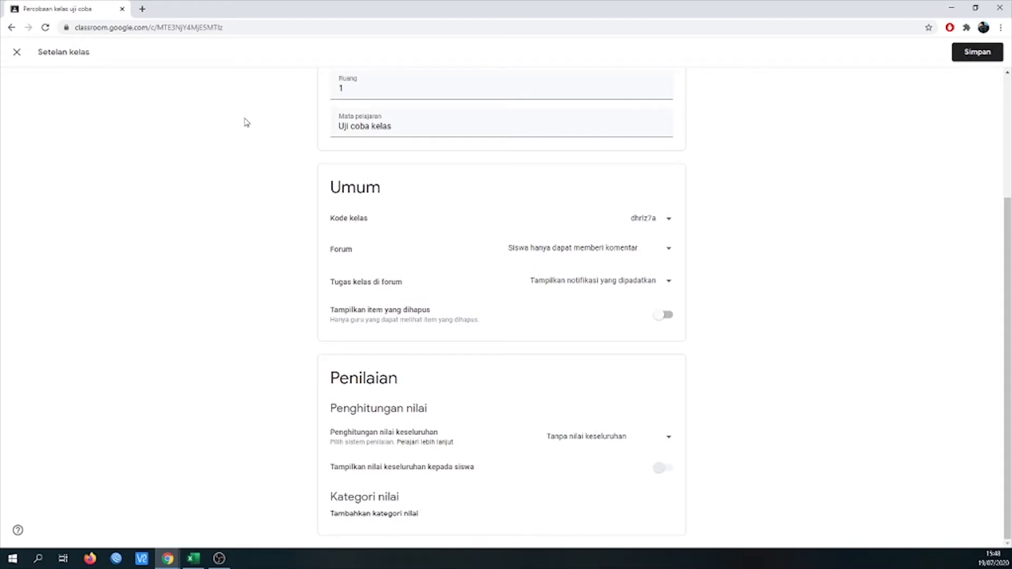
left_click(969, 55)
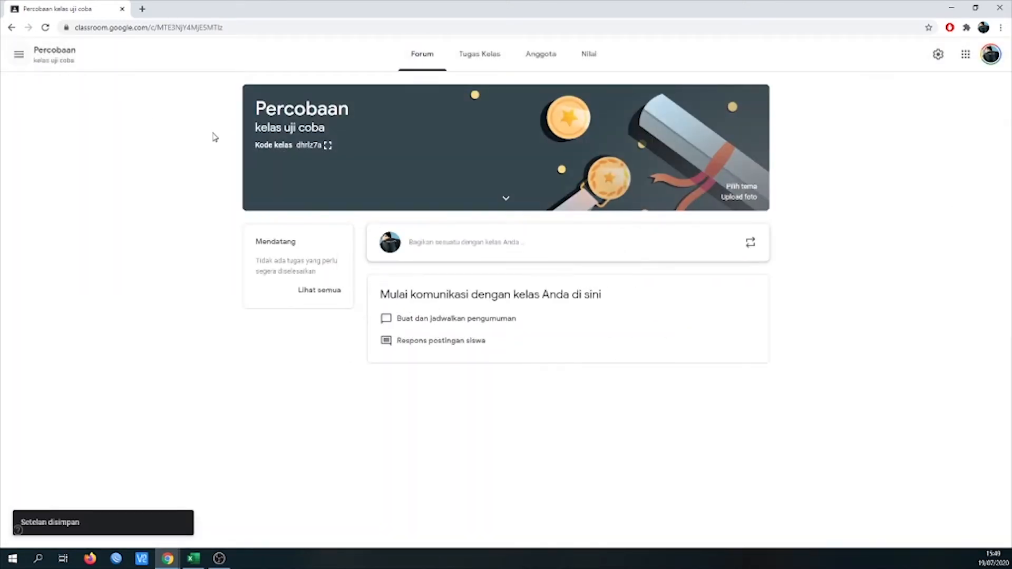
- Go to the Percobaan class's coursework and start adding a new topic
left_click(477, 56)
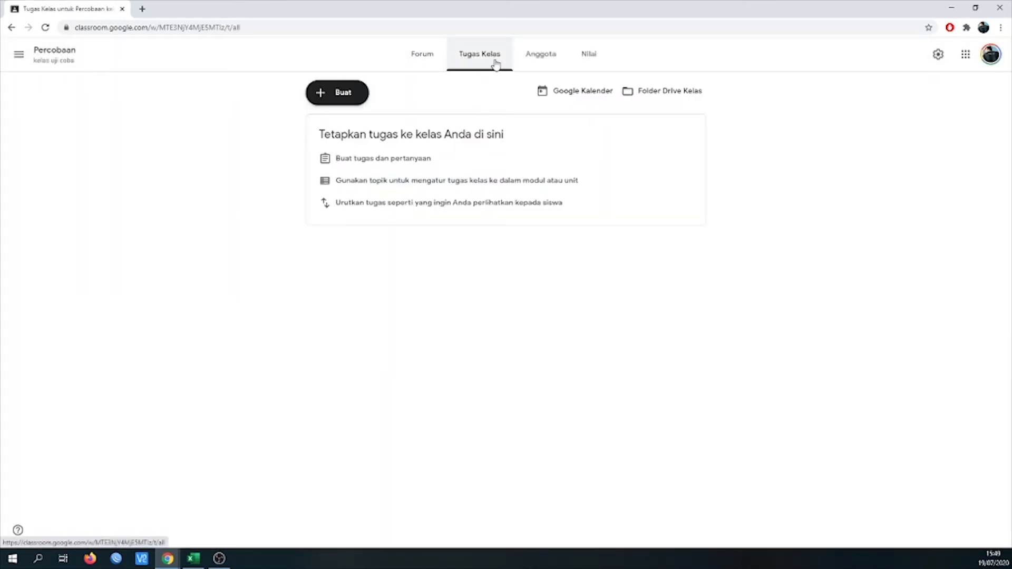
left_click(334, 99)
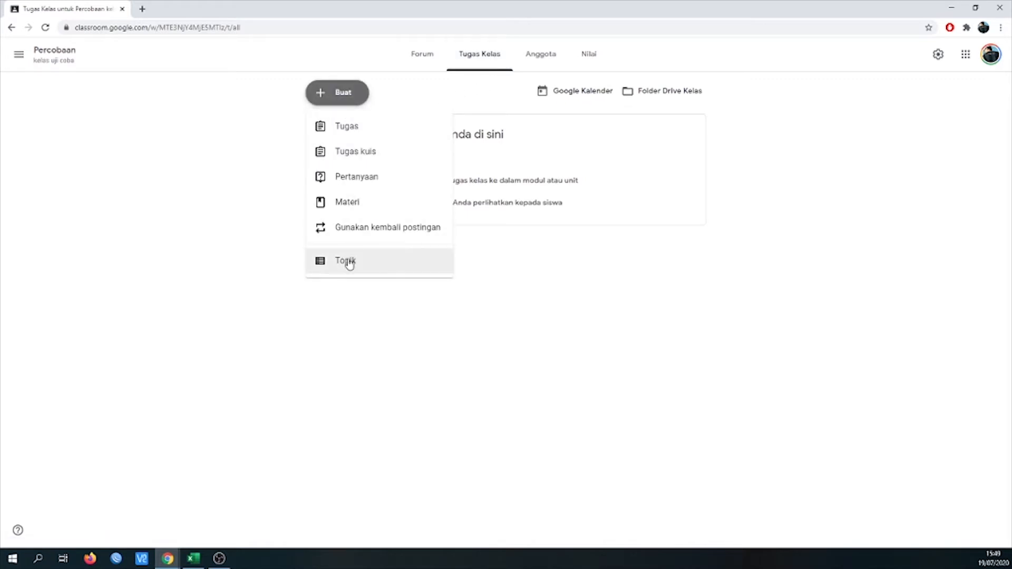
left_click(350, 262)
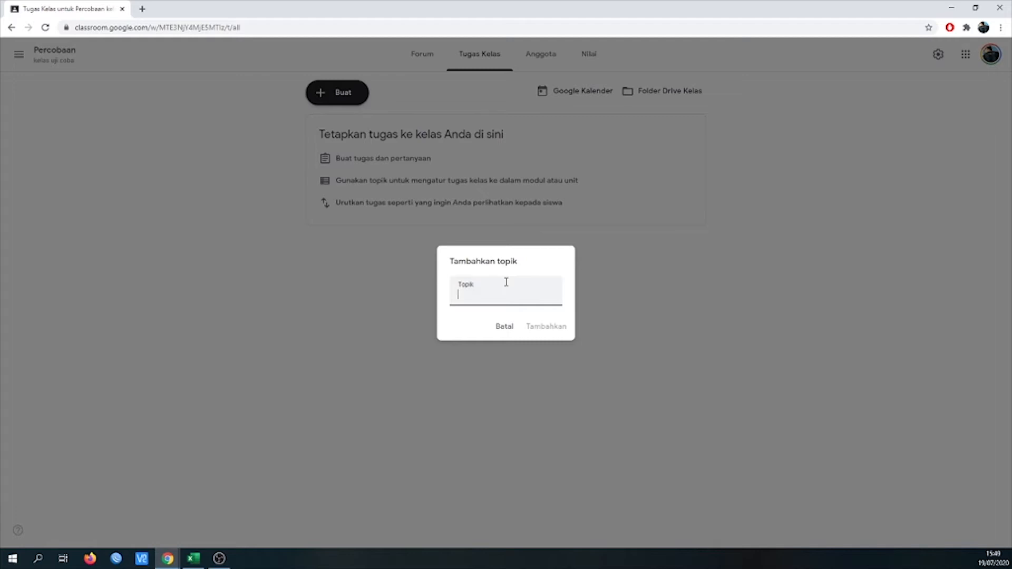
- Try "pertemuan 1", "MINGGU" and "KD" as the topic name, clearing each entry
type("pertemuan 1")
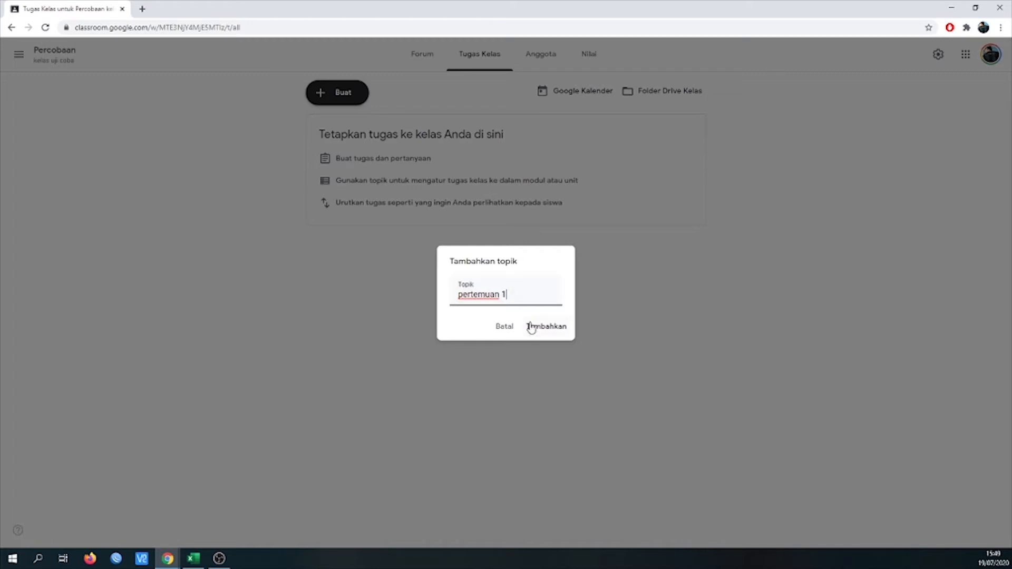
left_click_drag(525, 295, 421, 289)
type("MINGGU")
key("ctrl+a")
key("BackSpace")
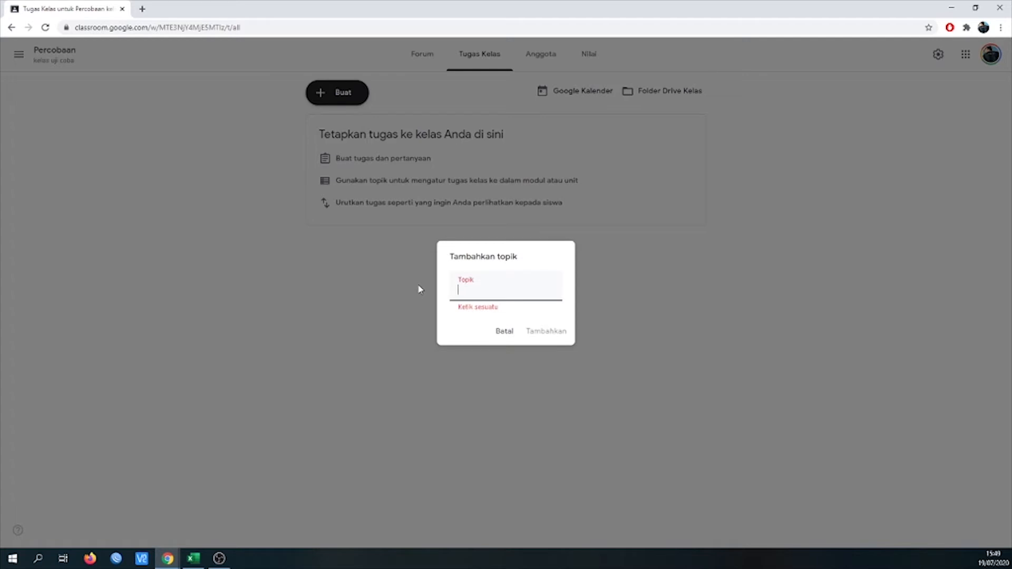
type("KD 1")
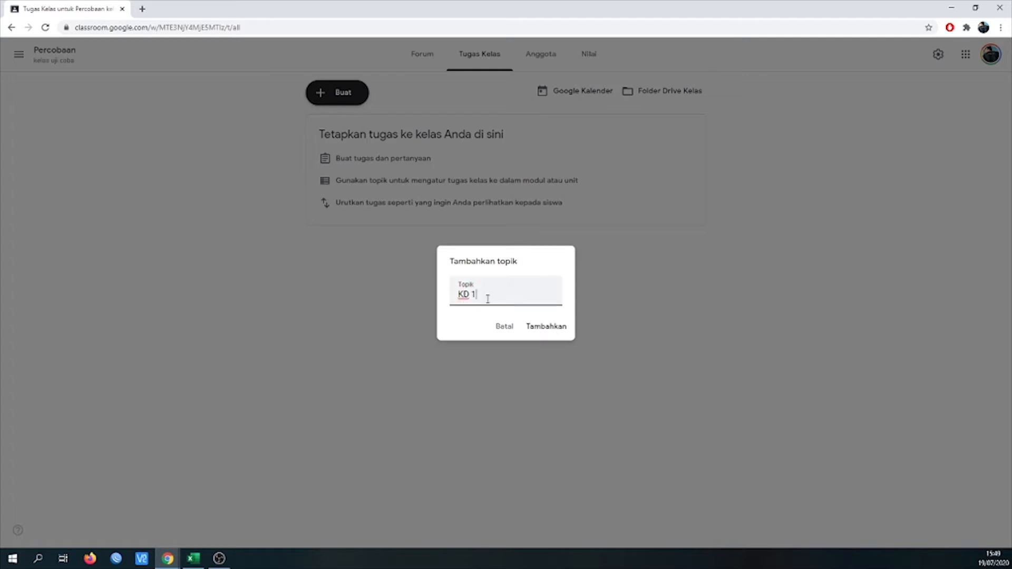
left_click_drag(504, 301, 441, 301)
key("BackSpace")
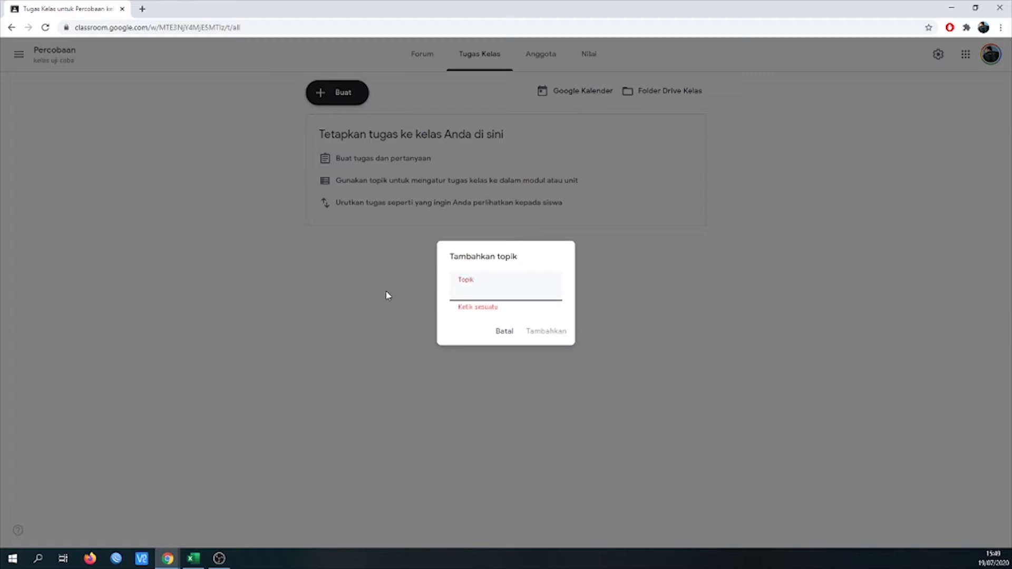
- Name the new topic "MINGGU PERTAMA" and add it to the class
type("MINGGU ")
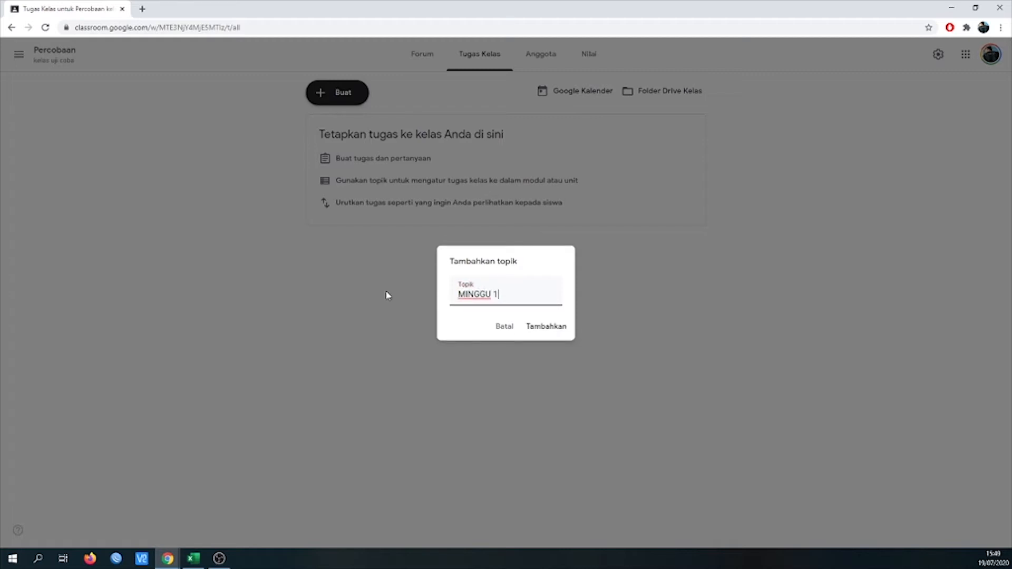
type("PERTAMA")
left_click(540, 328)
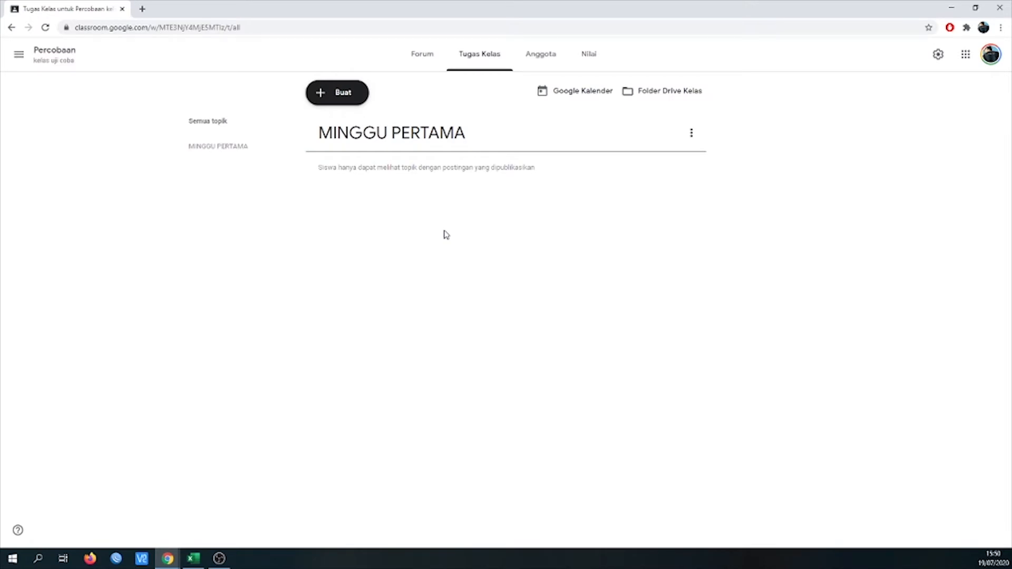
- Create a new assignment titled "ABSEN HARI SENIN 20 JULI 2020"
left_click(351, 105)
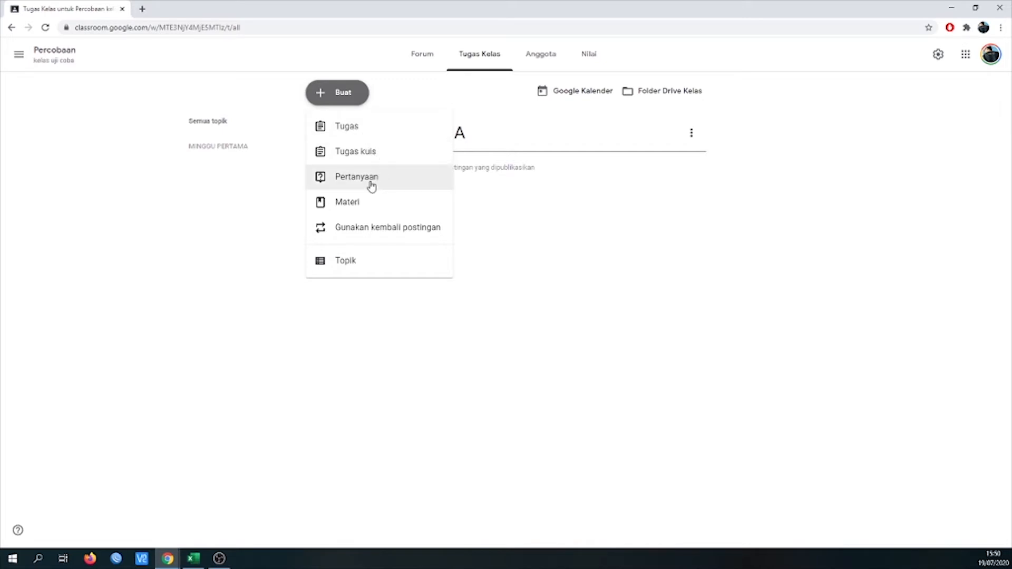
left_click(367, 130)
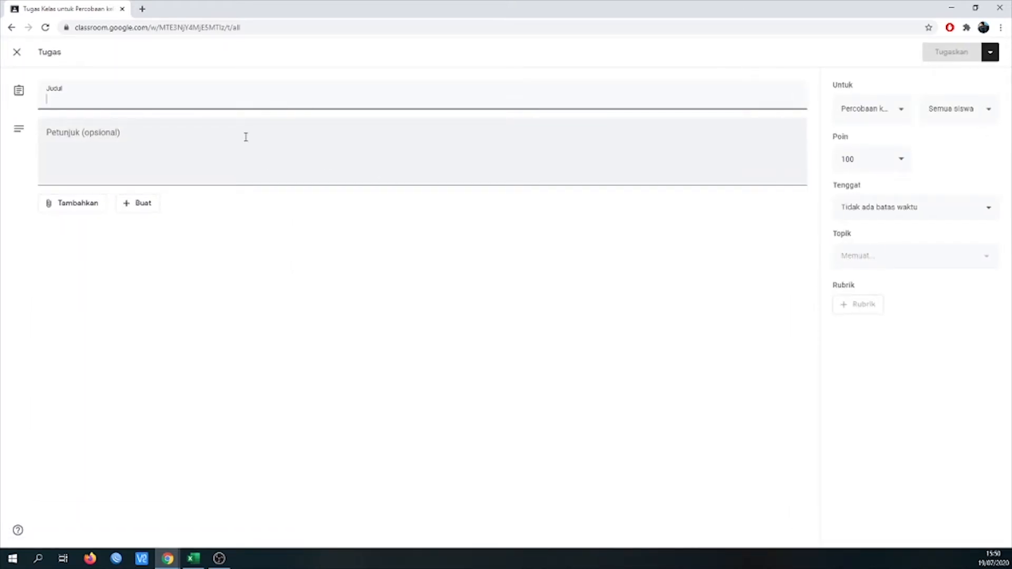
type("ABSEN")
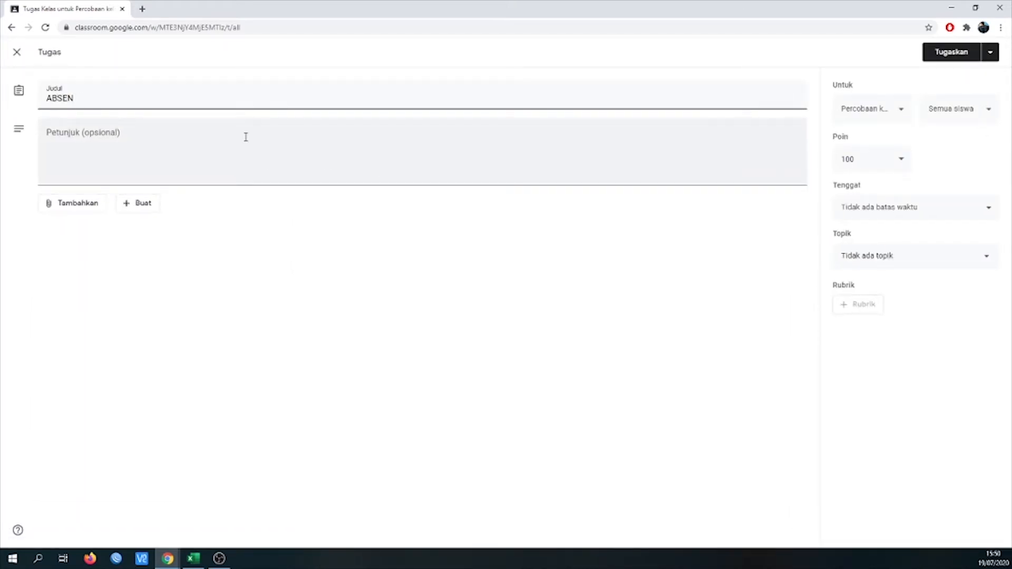
type(" HARI SENIN")
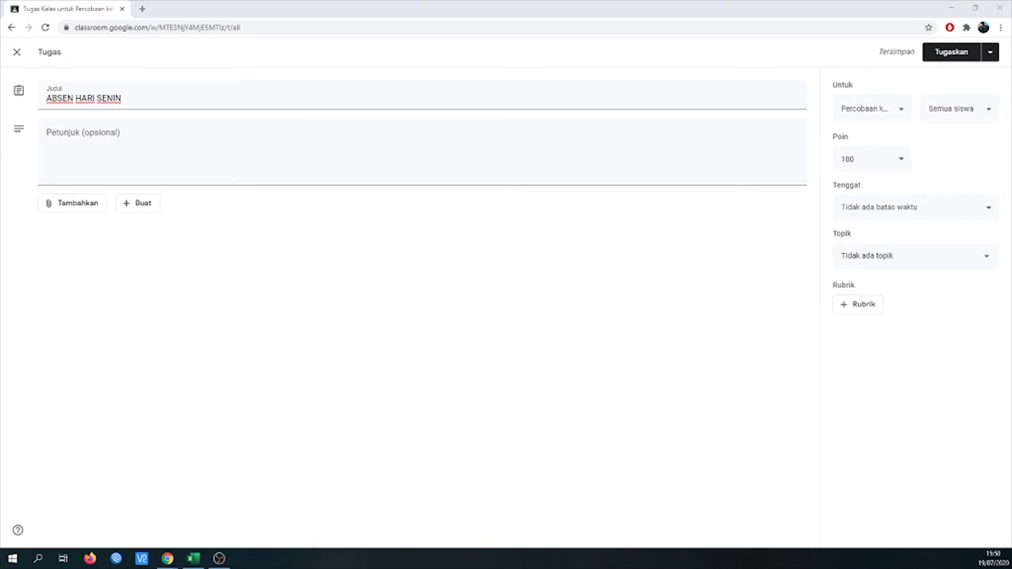
left_click(138, 97)
type("2")
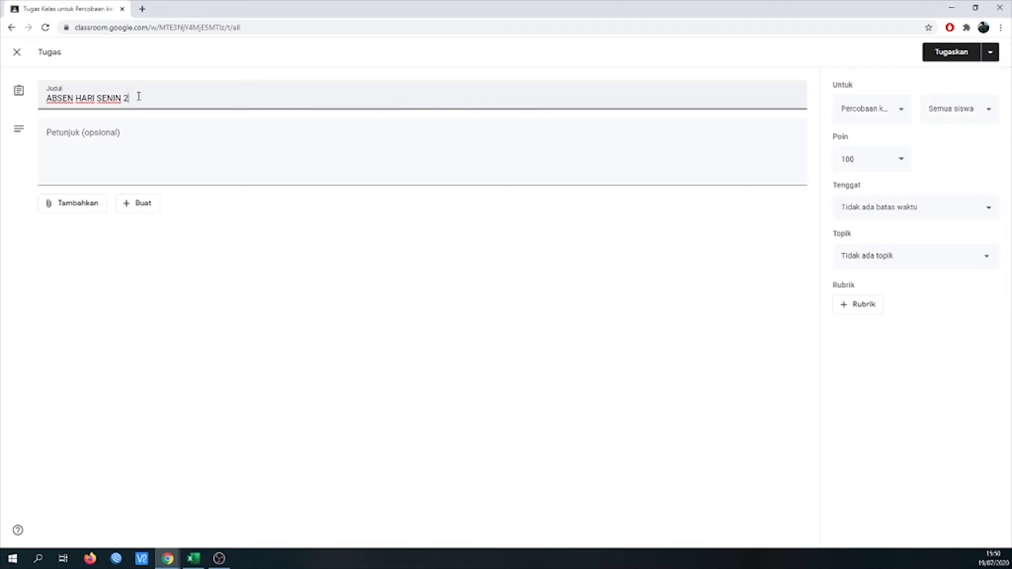
type("0 JULI 2020")
- Enter the assignment instructions "Silahkan anda absen dengan memposting foto selfi anda langsung dari HP, dan berikan komentar pada komentar pribadi"
left_click(147, 158)
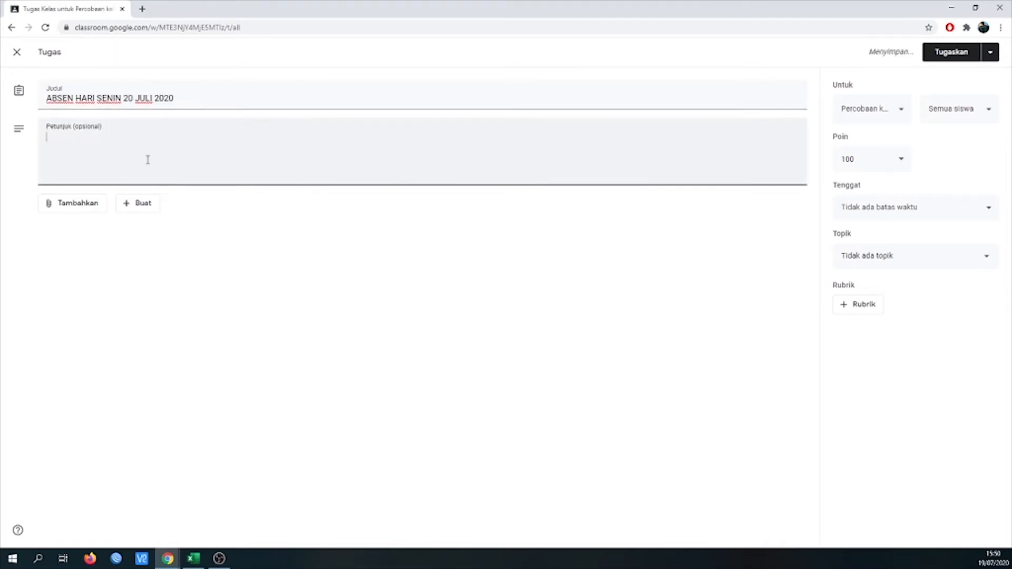
type("Silahkan a")
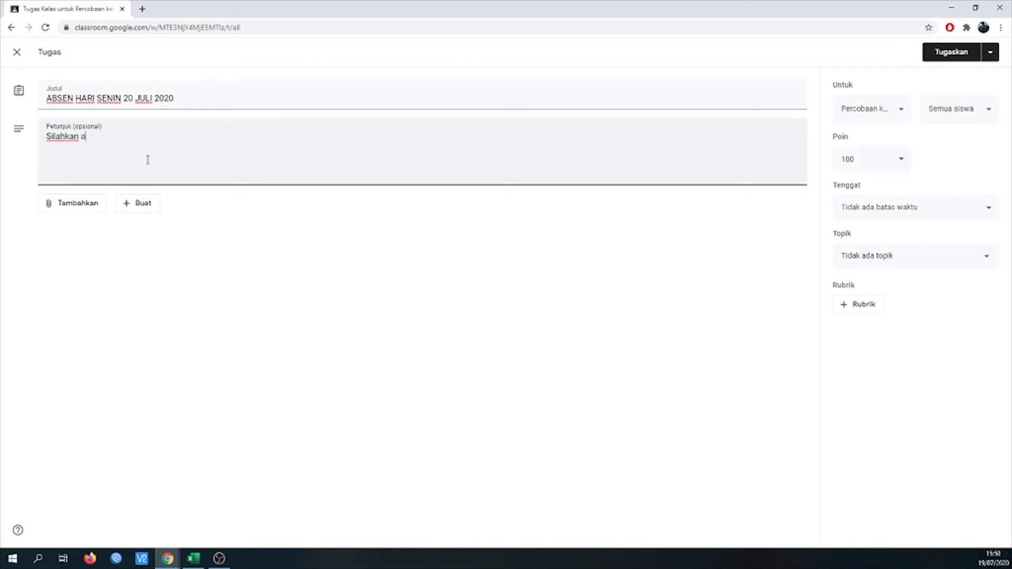
type("nda absen dengan mempos")
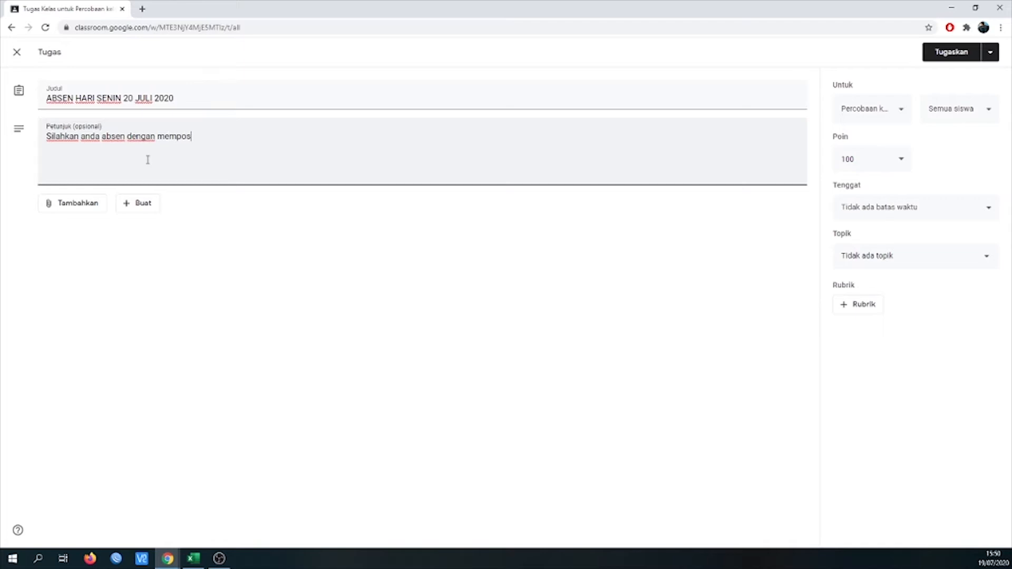
type("ting foto selfi anda ")
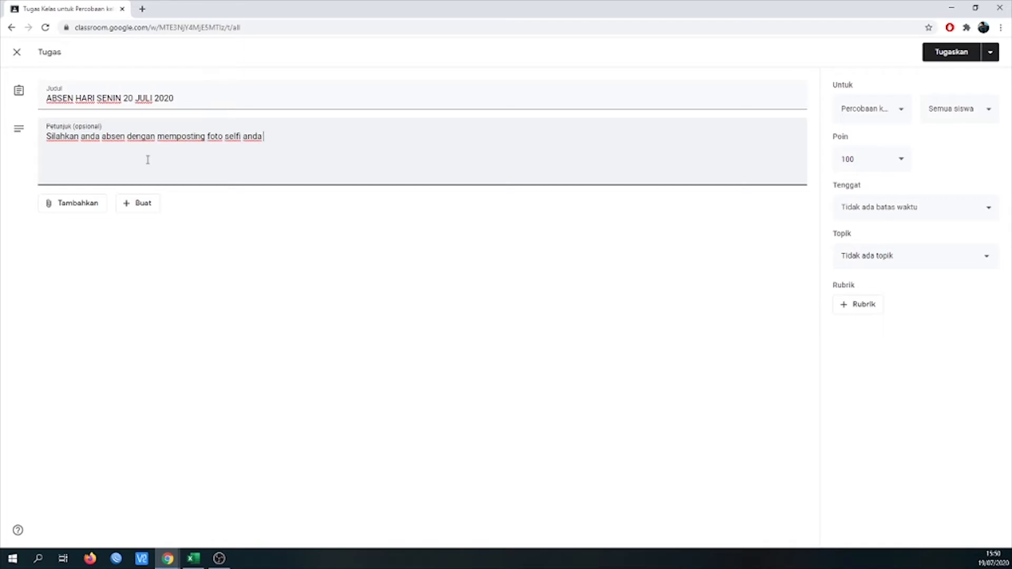
type("langsung dari HP, dan be")
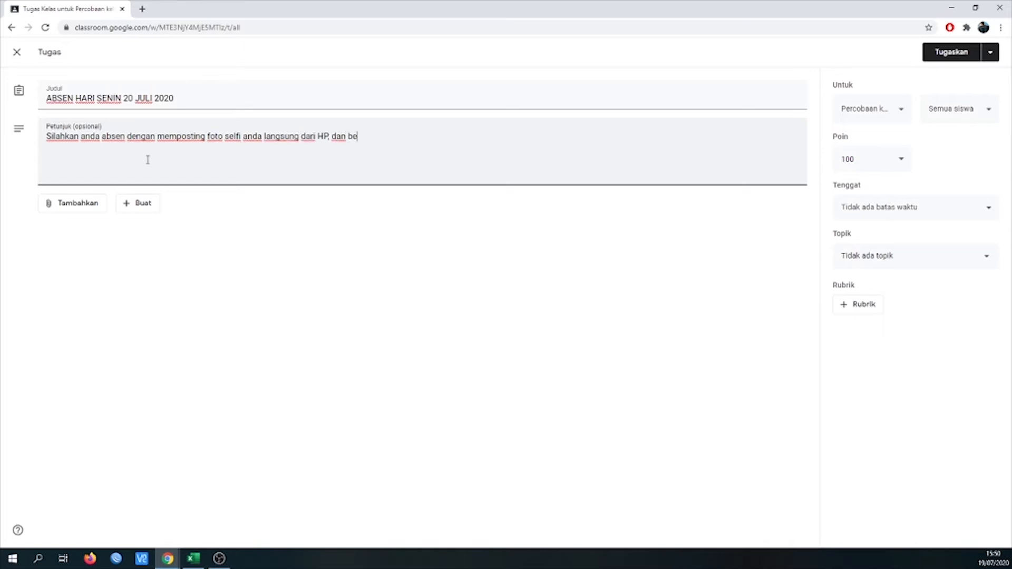
type("rikan komentar pada ")
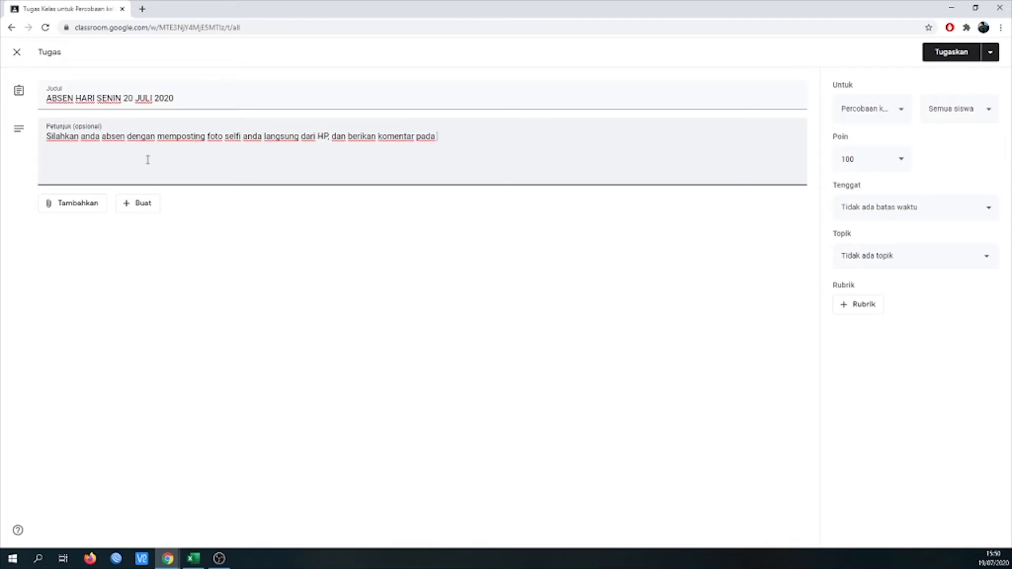
type("komentar pribadi")
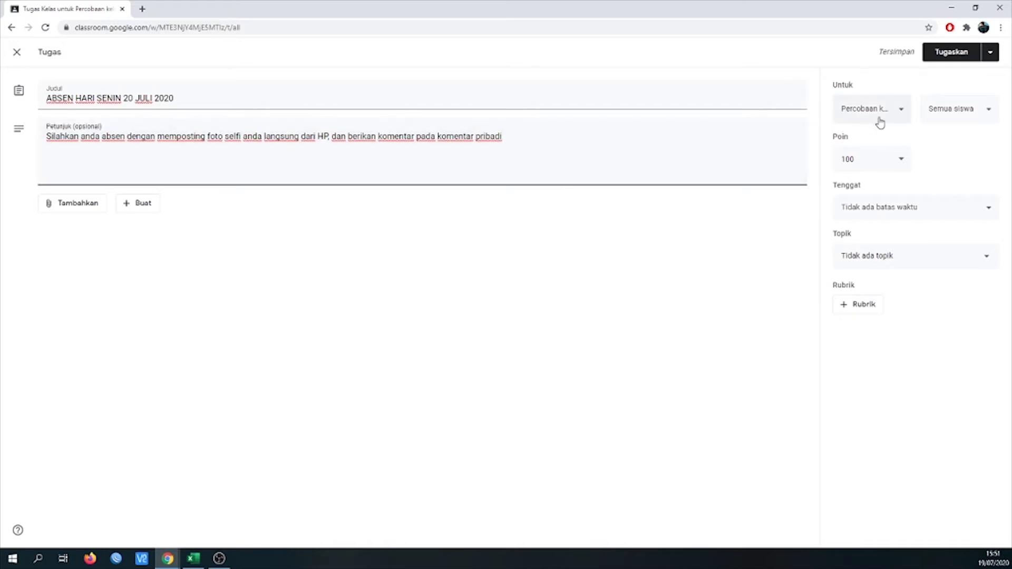
- Review which classes the assignment can be given to and its points options, leaving both as they are
left_click(908, 119)
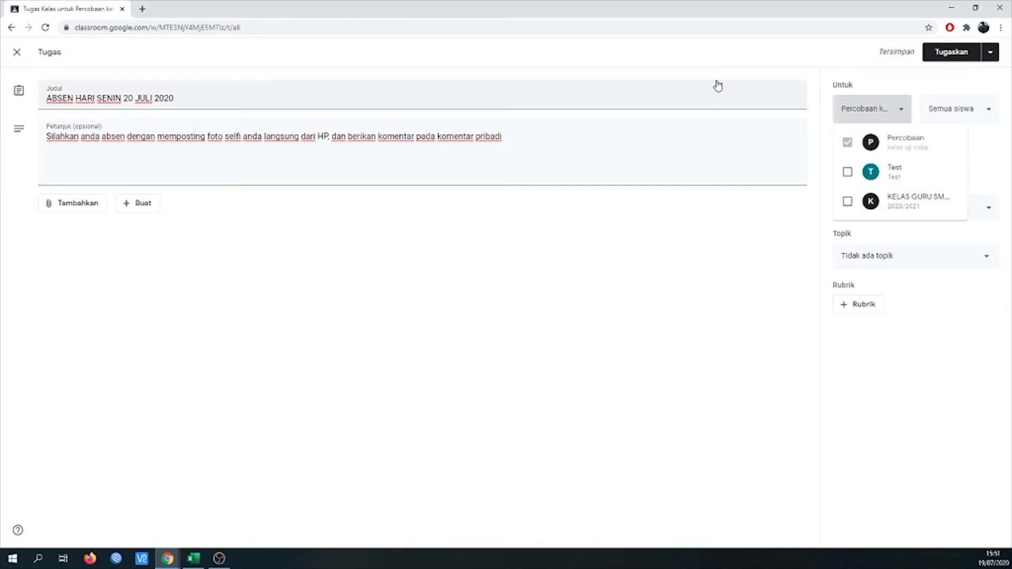
left_click(726, 135)
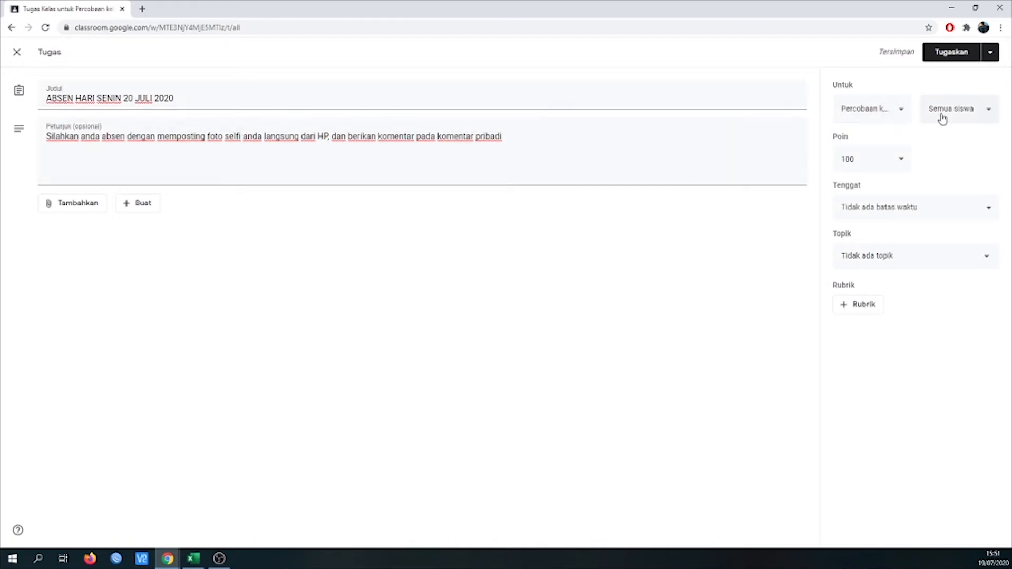
left_click(863, 160)
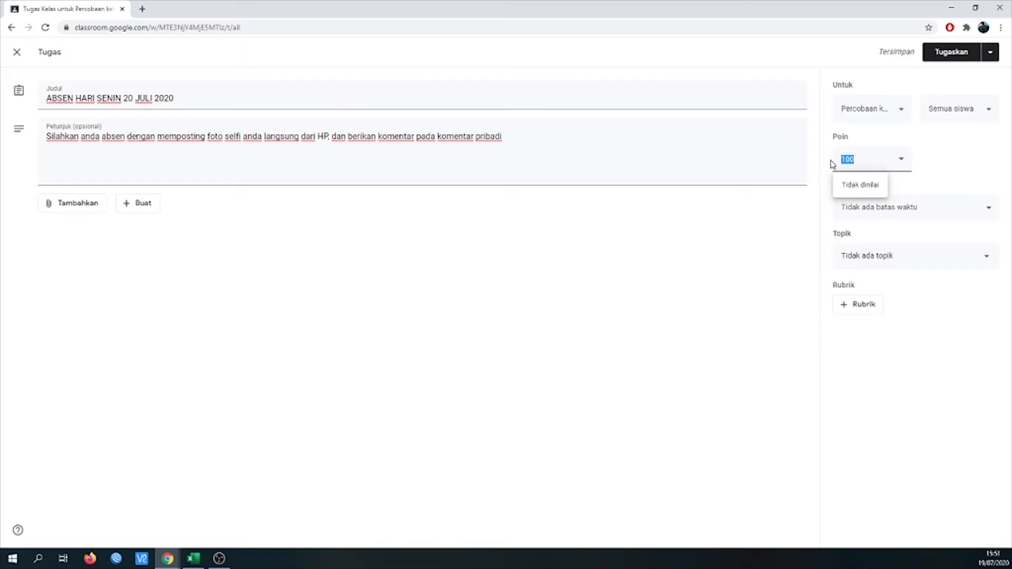
left_click(24, 133)
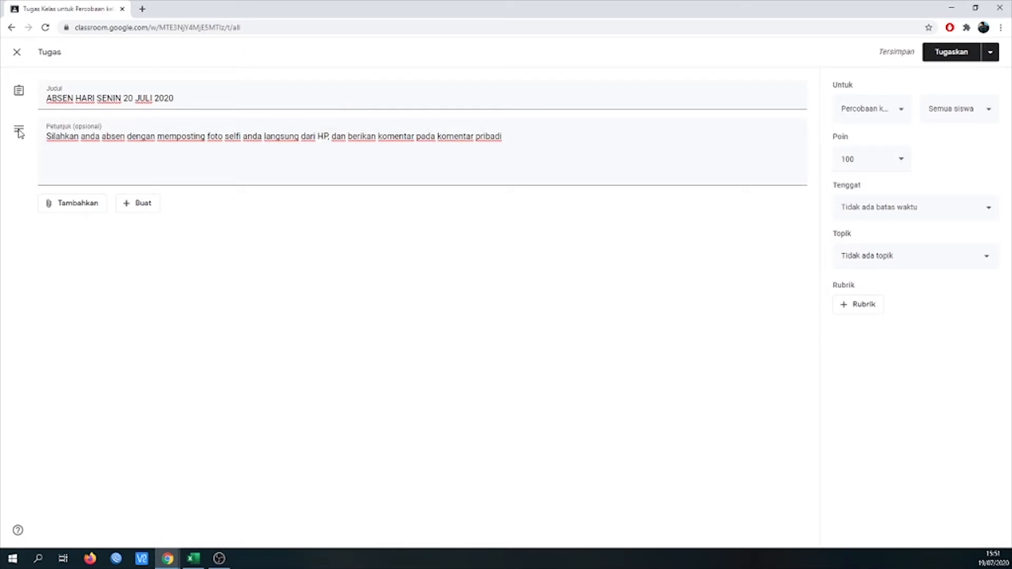
- Set the assignment's due date to 20 Jul 2020 with a time limit of 11.00
left_click(886, 208)
left_click(926, 255)
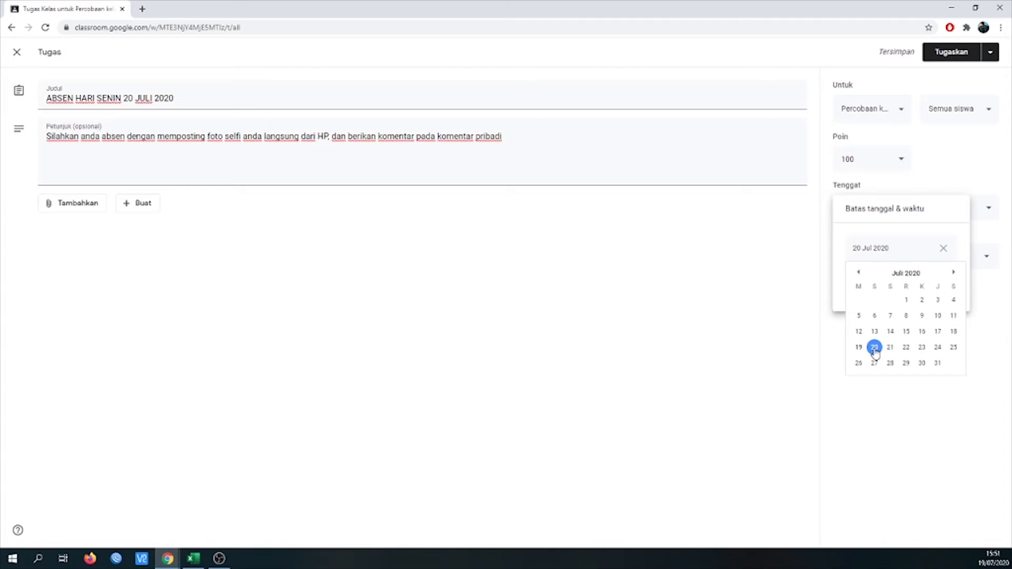
left_click(875, 349)
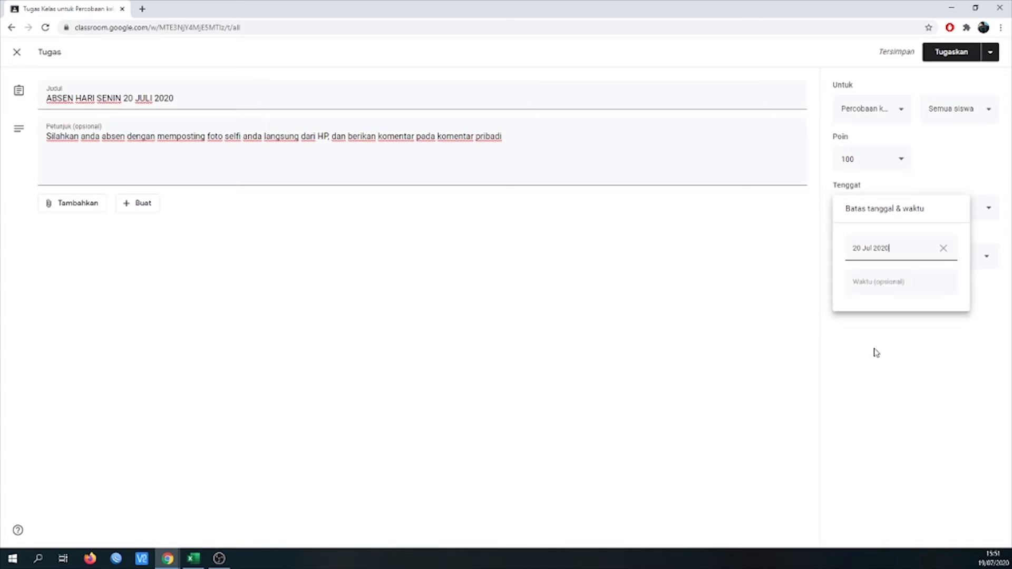
left_click(900, 283)
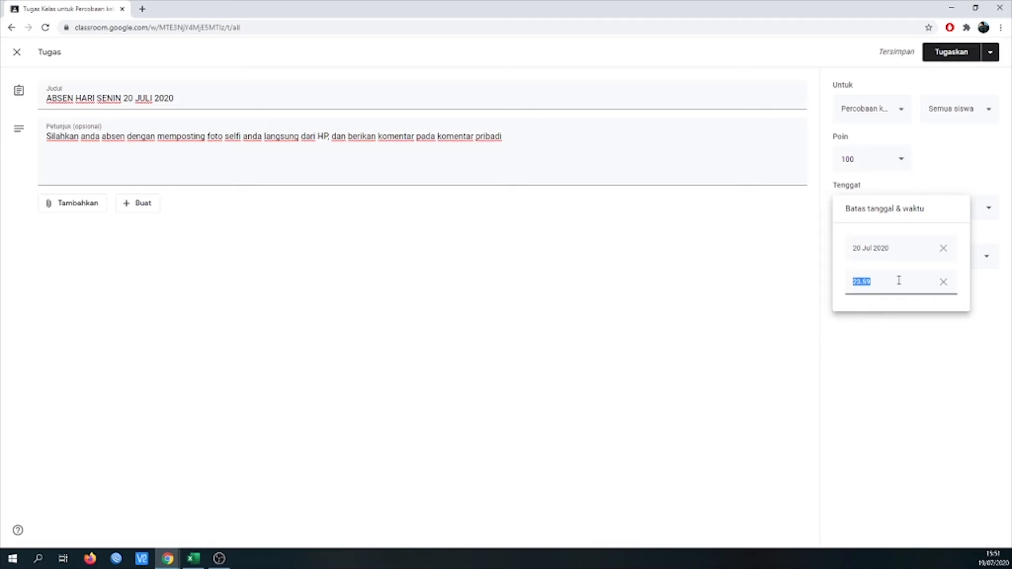
type("11:00")
left_click(924, 338)
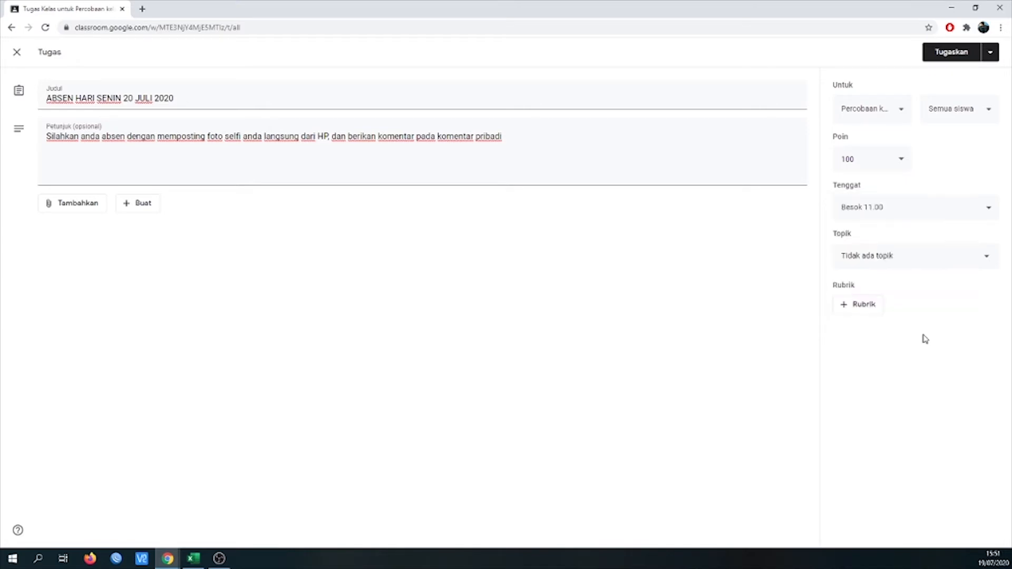
- Assign the attendance task to the MINGGU PERTAMA topic and schedule it for 20 Jul 2020 at 10.00
left_click(941, 259)
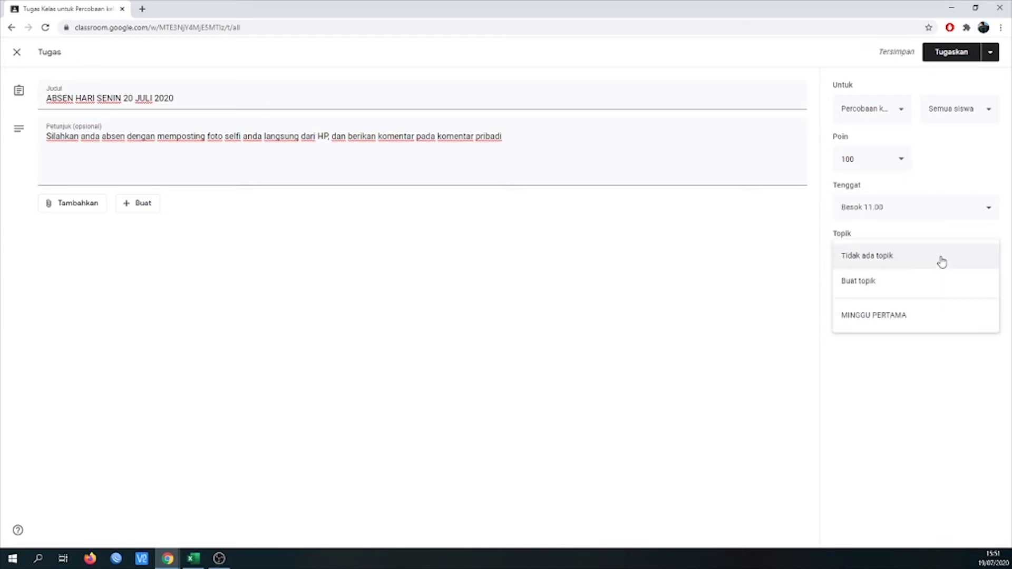
left_click(929, 316)
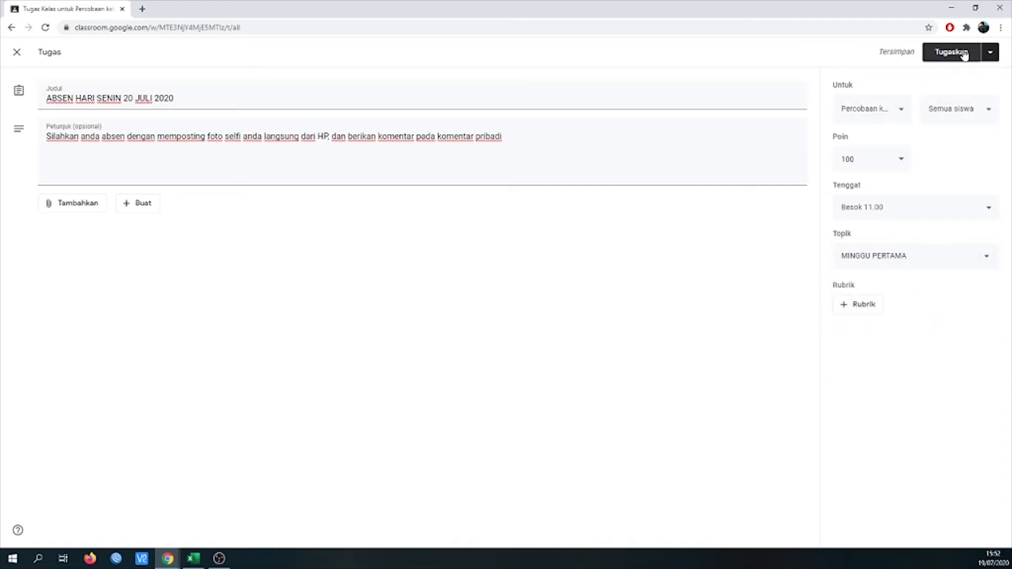
left_click(990, 55)
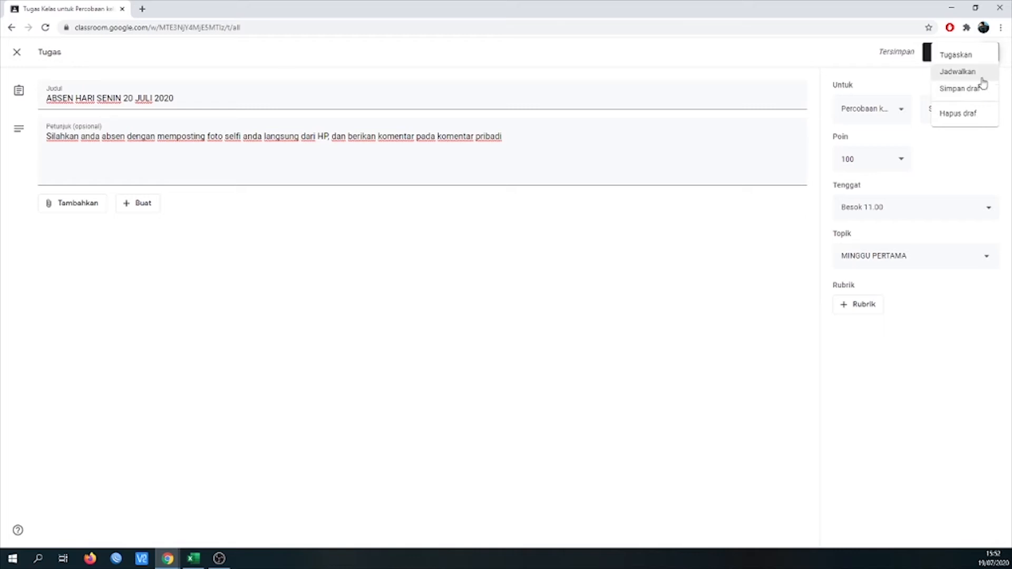
left_click(980, 77)
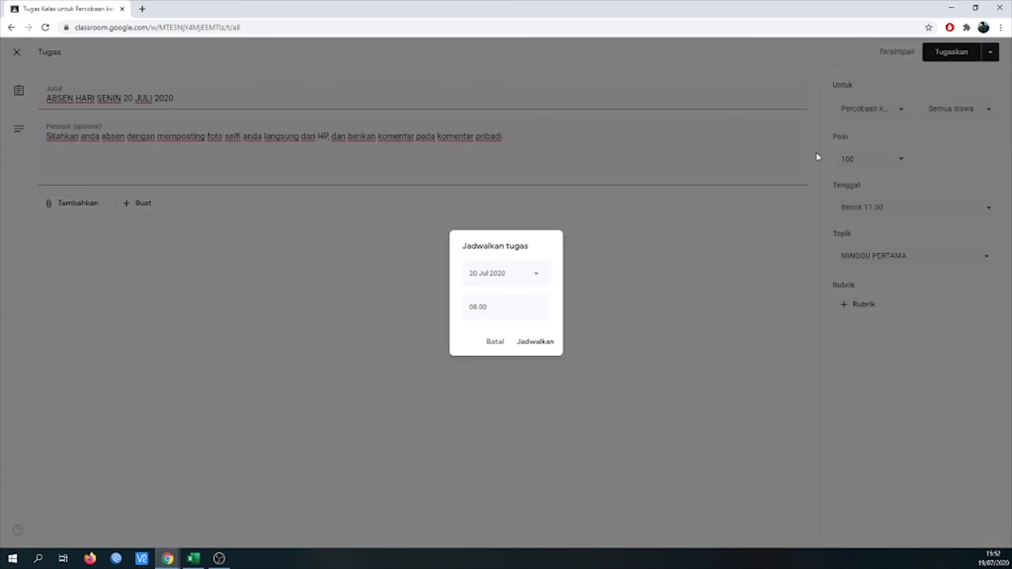
left_click(476, 307)
left_click(478, 307)
left_click(535, 344)
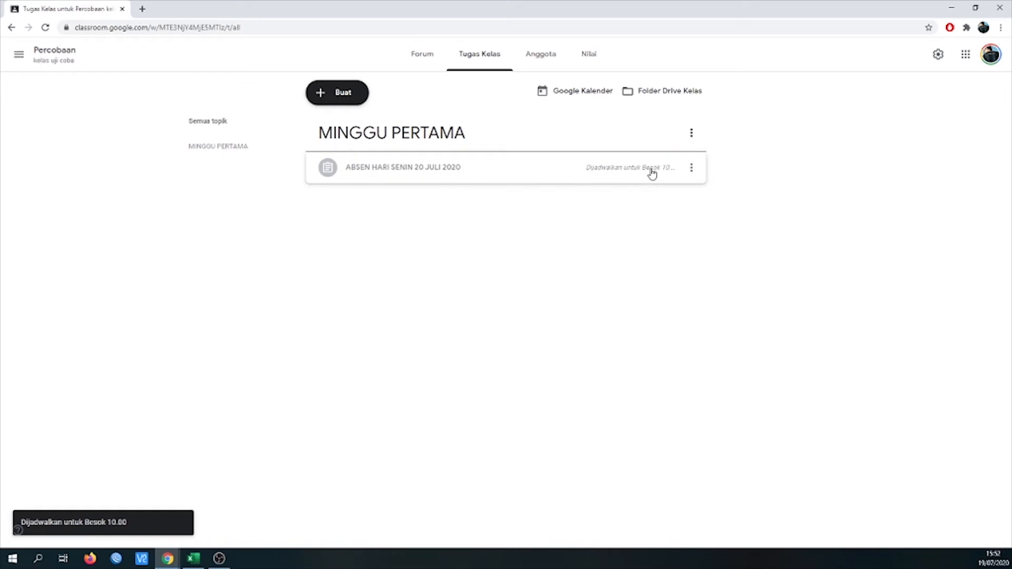
- Create a new quiz assignment titled "TUGAS KUIS PERTAMA"
left_click(351, 98)
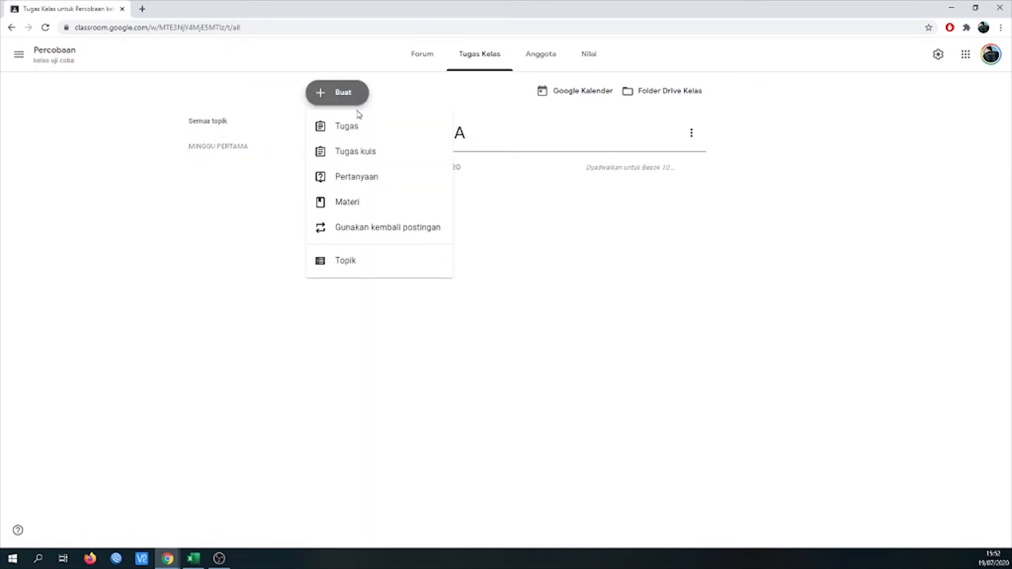
left_click(372, 153)
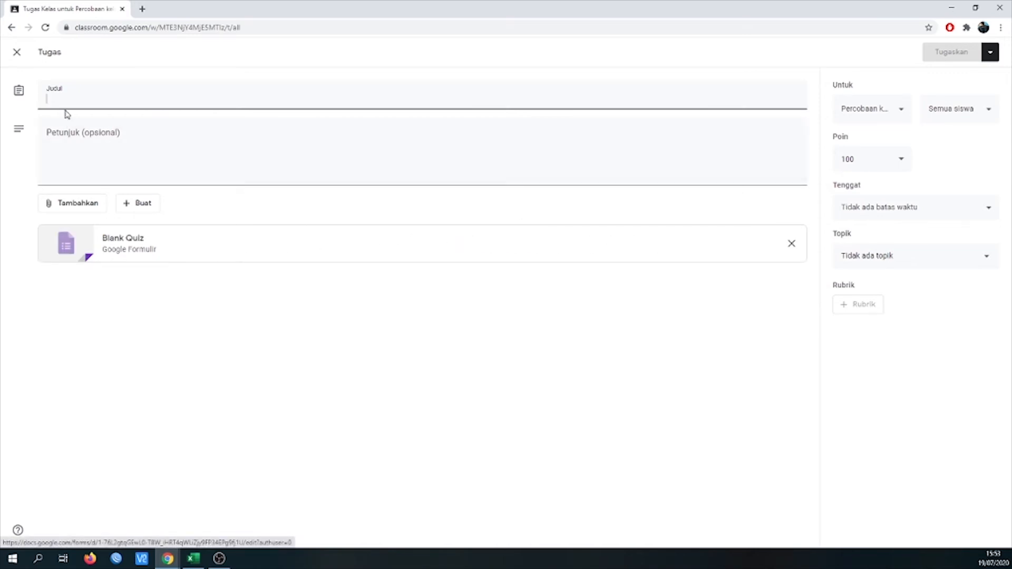
type("Tug")
key("BackSpace")
key("BackSpace")
key("BackSpace")
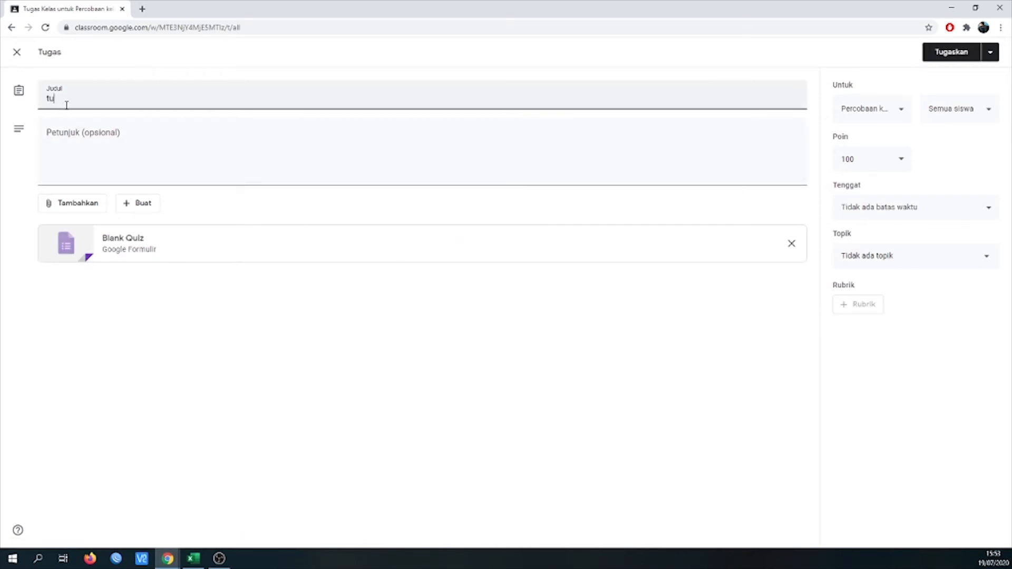
type("TUGAS KUIS PERTAMNA")
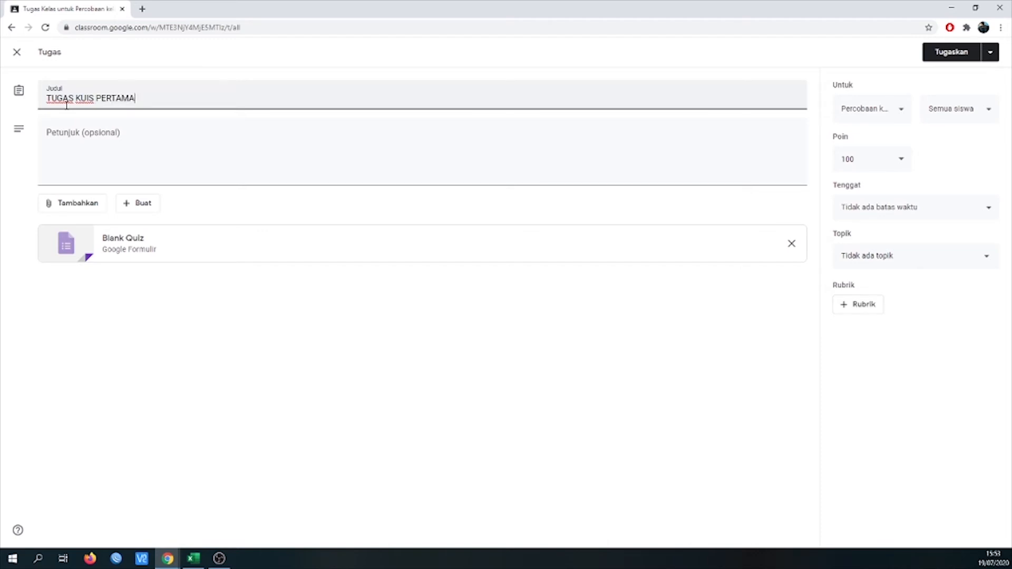
- Enter the quiz assignment instructions "SILAHKAN KERJAKAN TUGAS DIBAWAH INI DENGAN BENAR"
left_click(139, 137)
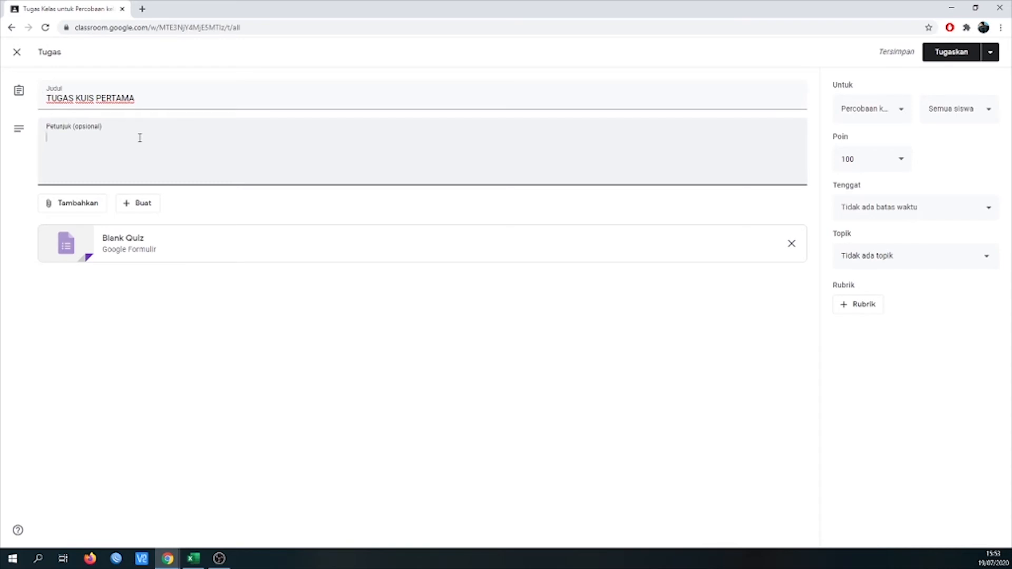
type("SILAHKAN KERJ")
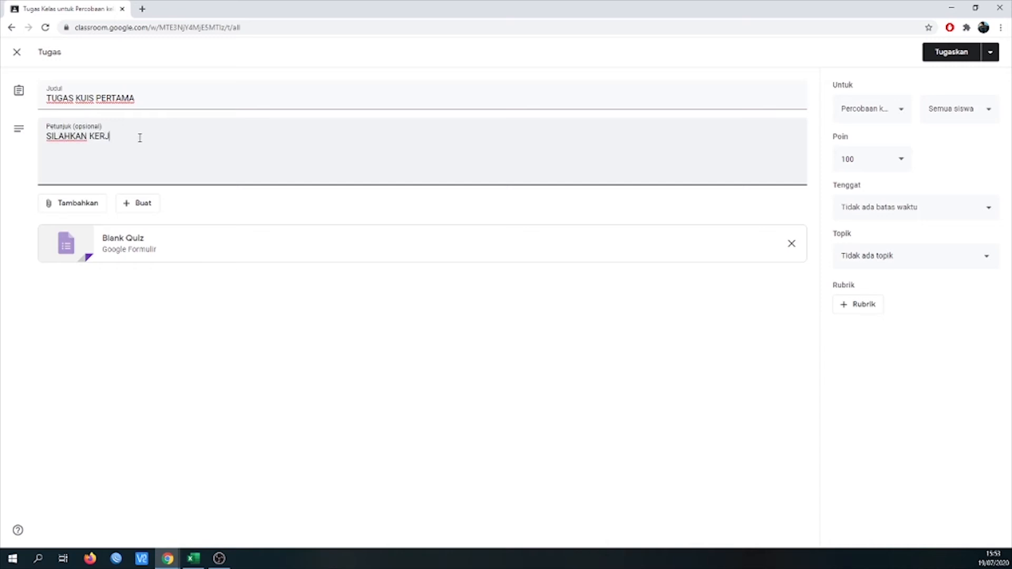
type("AKAN TUGAS DIBAWAH INI DENGAN ")
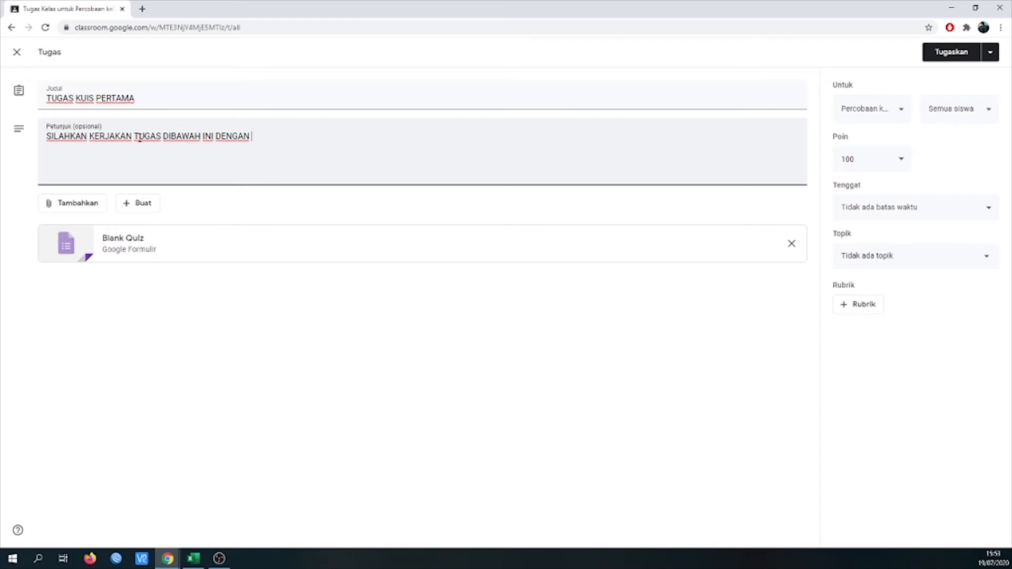
type("BENAR")
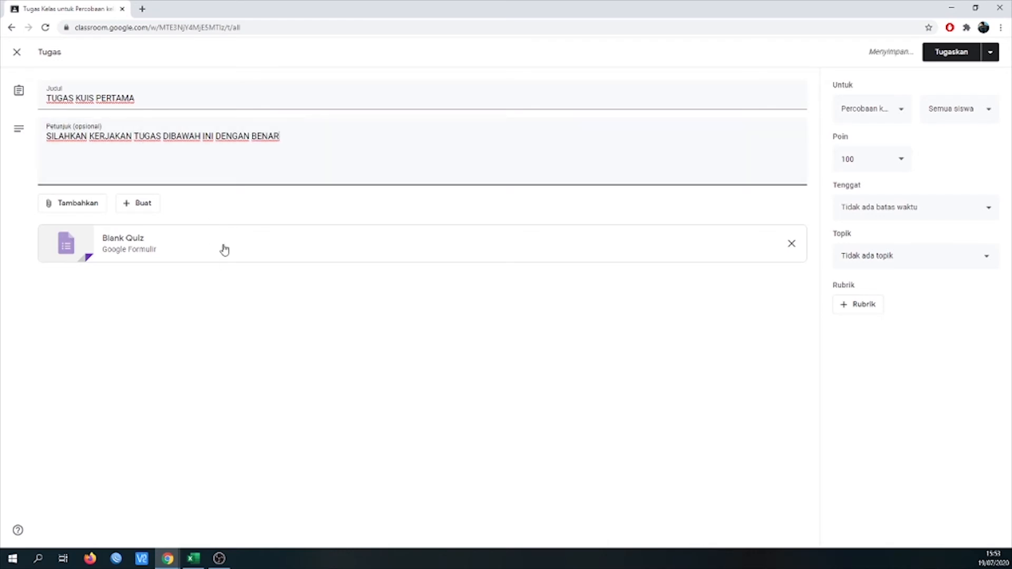
- Open the attached Blank Quiz in Google Forms, title it "pre test mapel PKK" and rename the form file as "pretest"
left_click(224, 249)
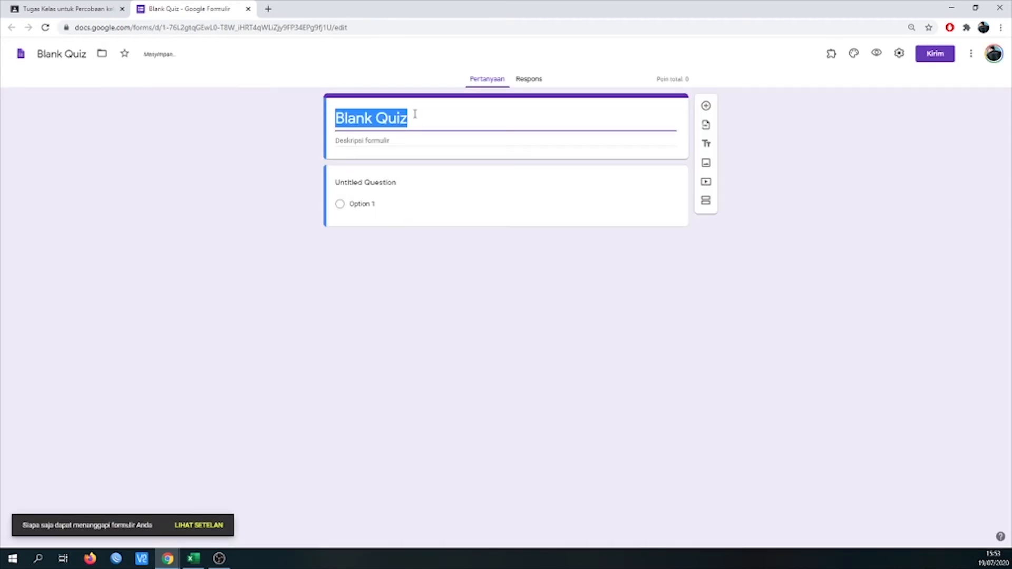
type("pre test")
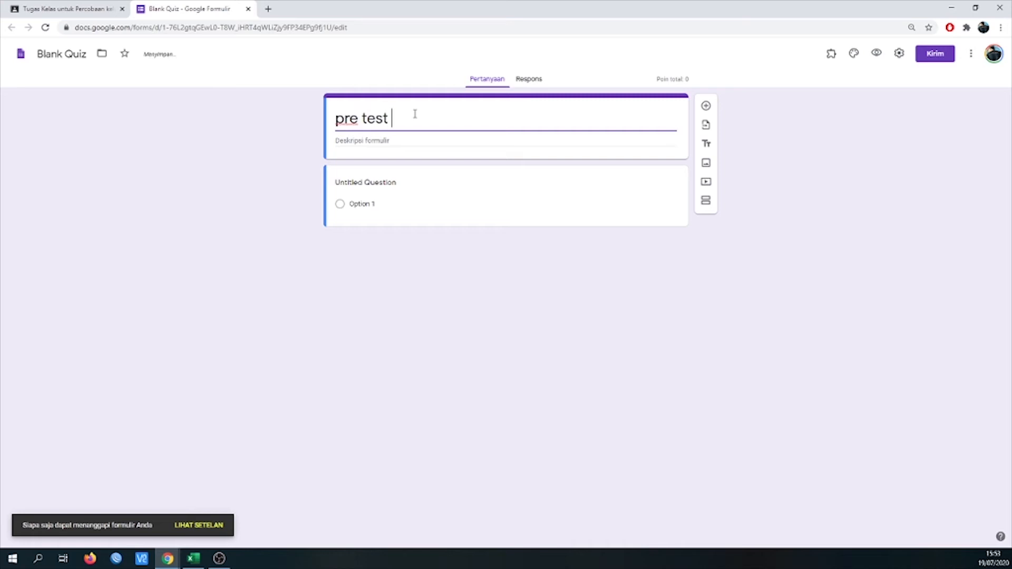
type(" mapel PKK")
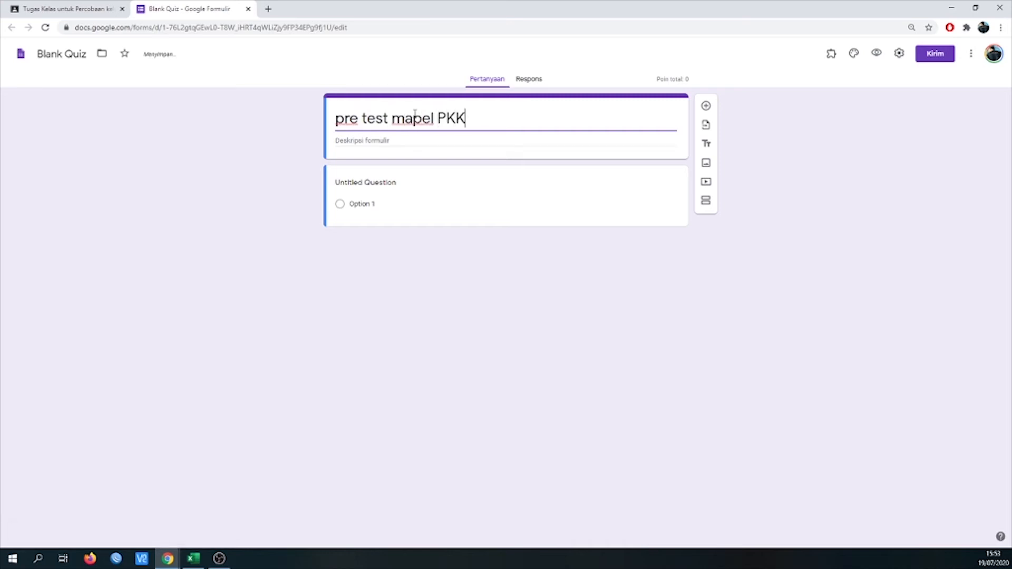
triple_click(69, 59)
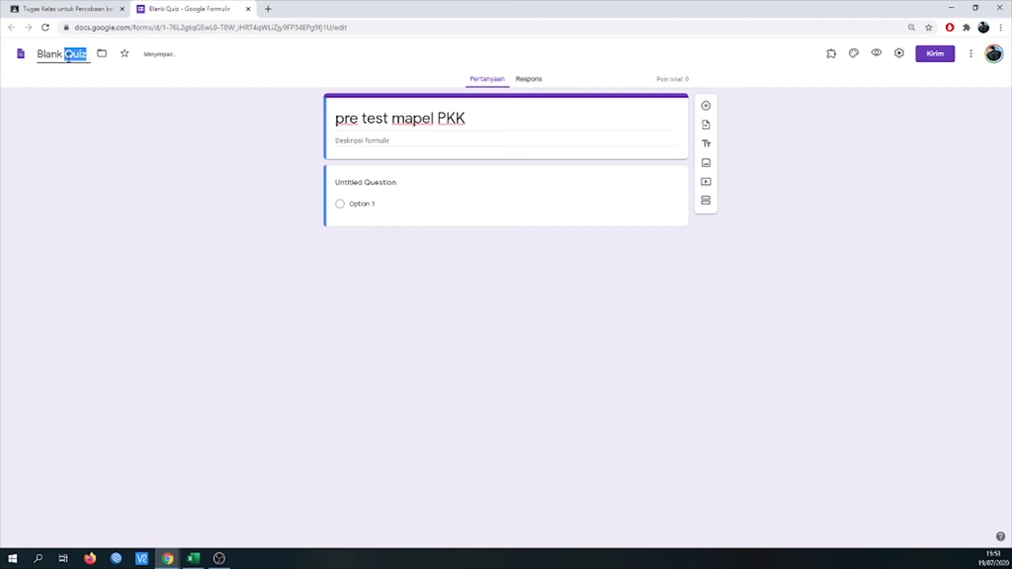
type("pretest")
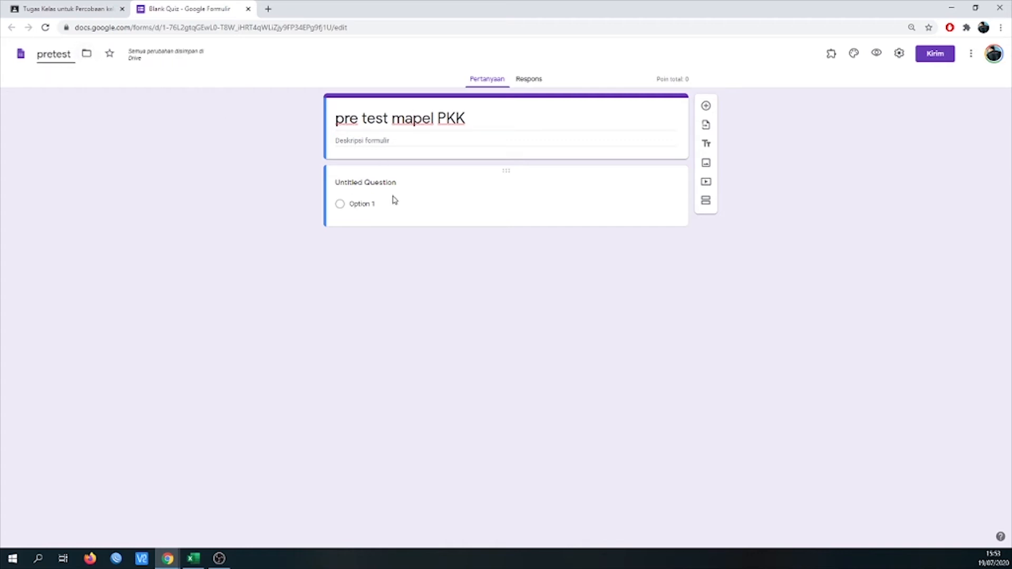
- Replace the untitled question's text with "Uraikan menurut pendapat anda mengenai Produk Kreatif"
left_click(406, 185)
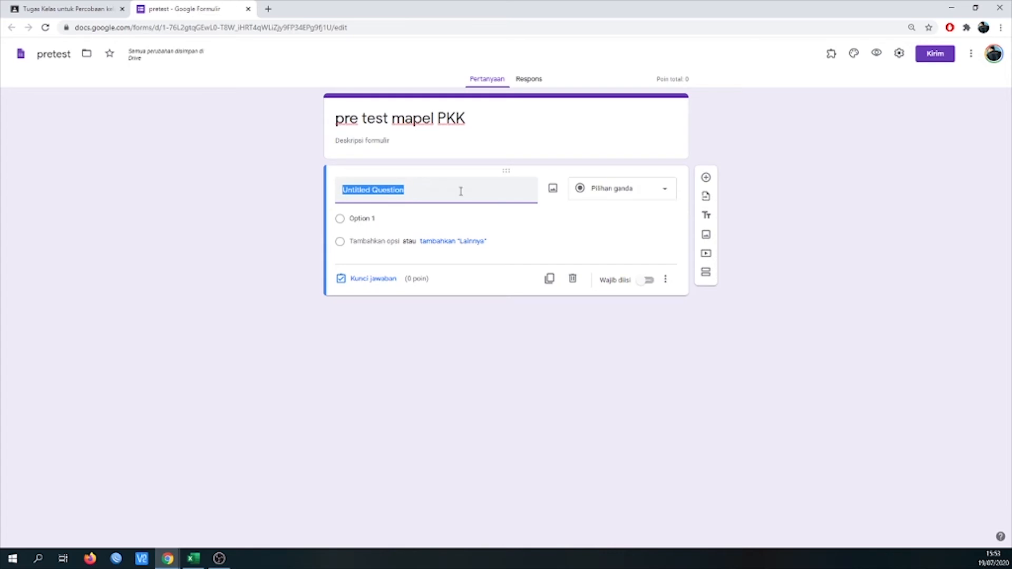
type("A")
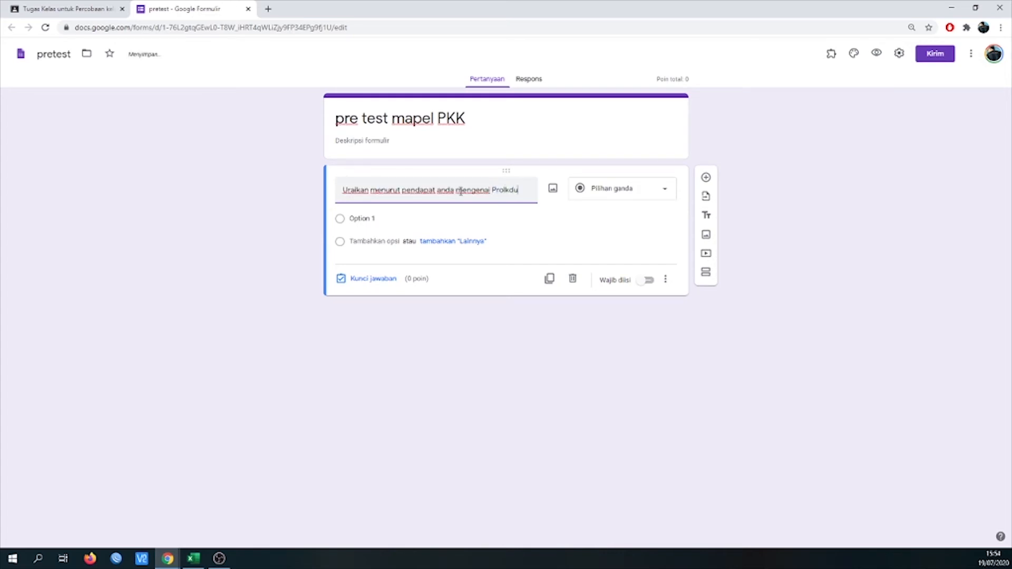
type("Produk Kreatif")
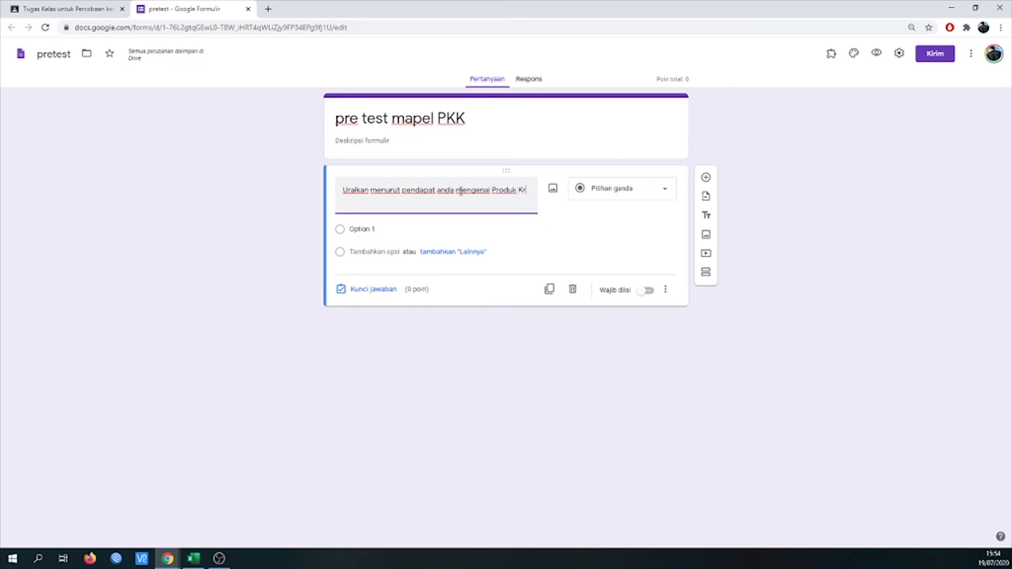
- Try the Jawaban singkat, Paragraf and Pilihan ganda answer types, then switch the question to Upload file and allow Drive uploads
left_click(610, 191)
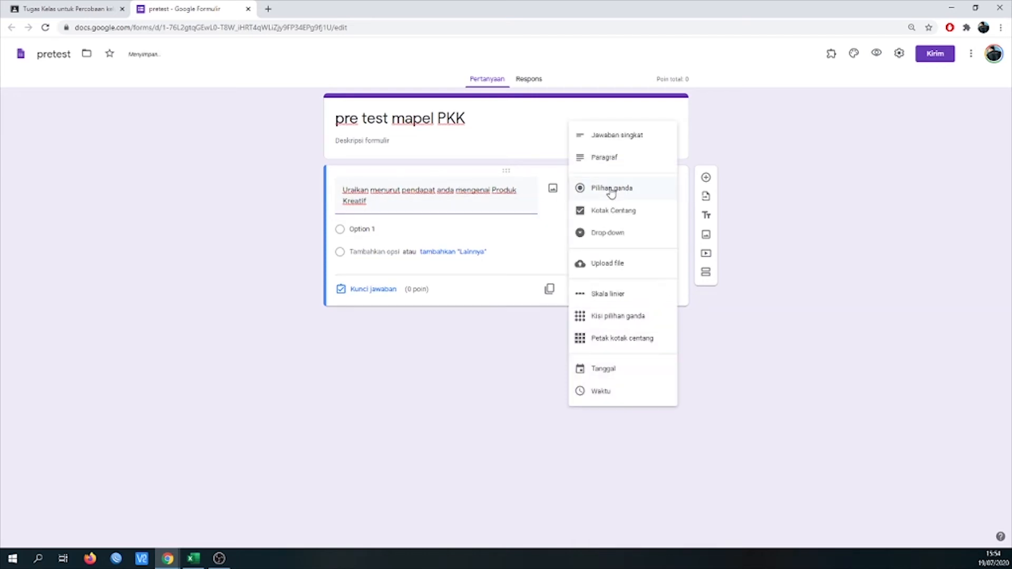
left_click(610, 141)
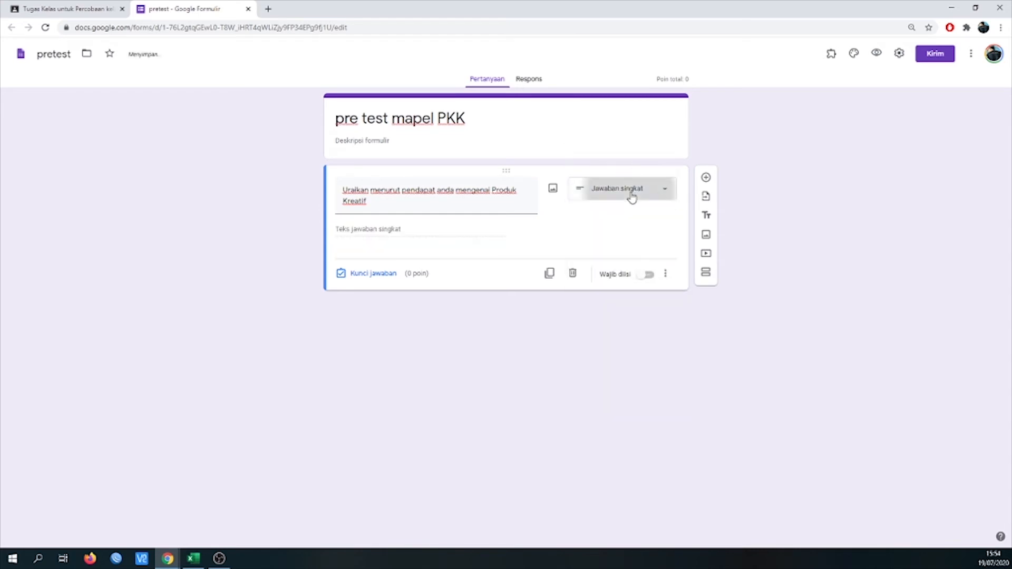
left_click(630, 195)
left_click(633, 214)
left_click(633, 207)
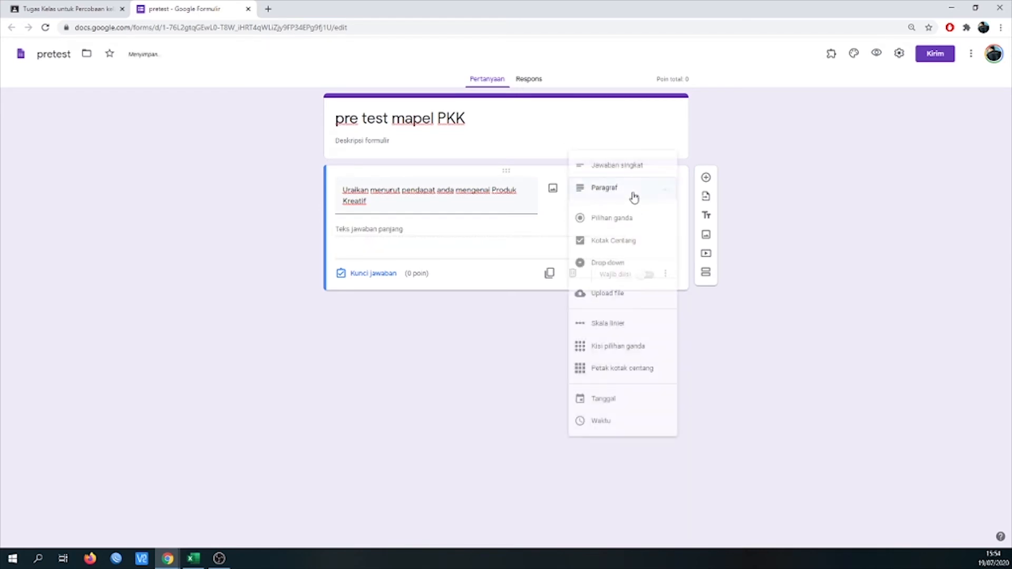
left_click(633, 226)
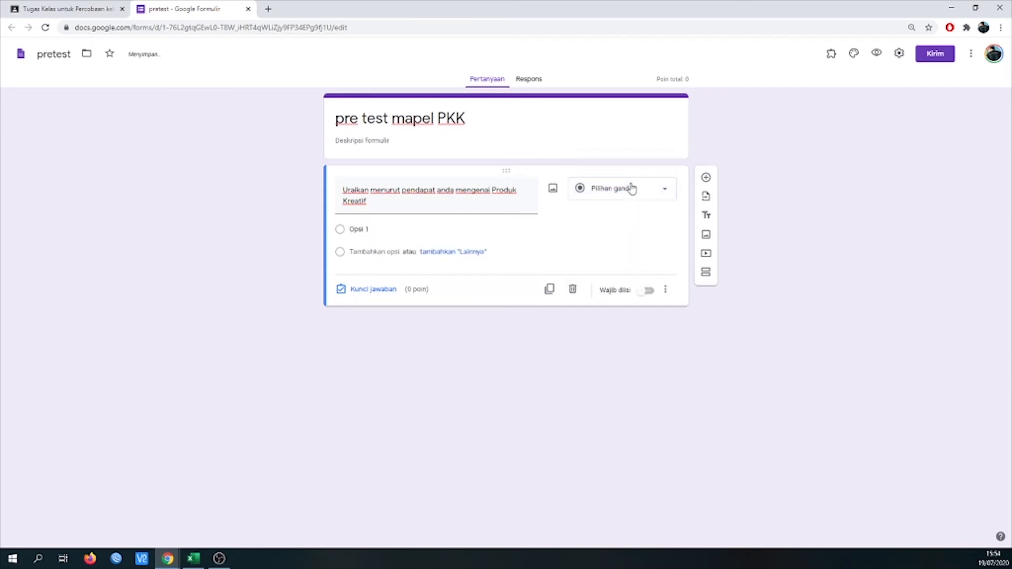
left_click(630, 207)
left_click(632, 275)
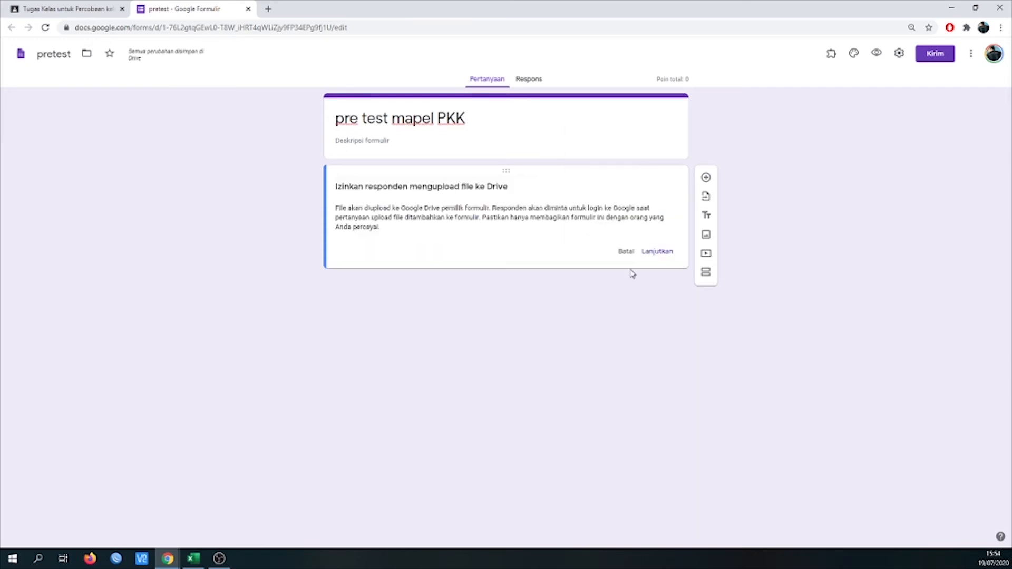
left_click(656, 253)
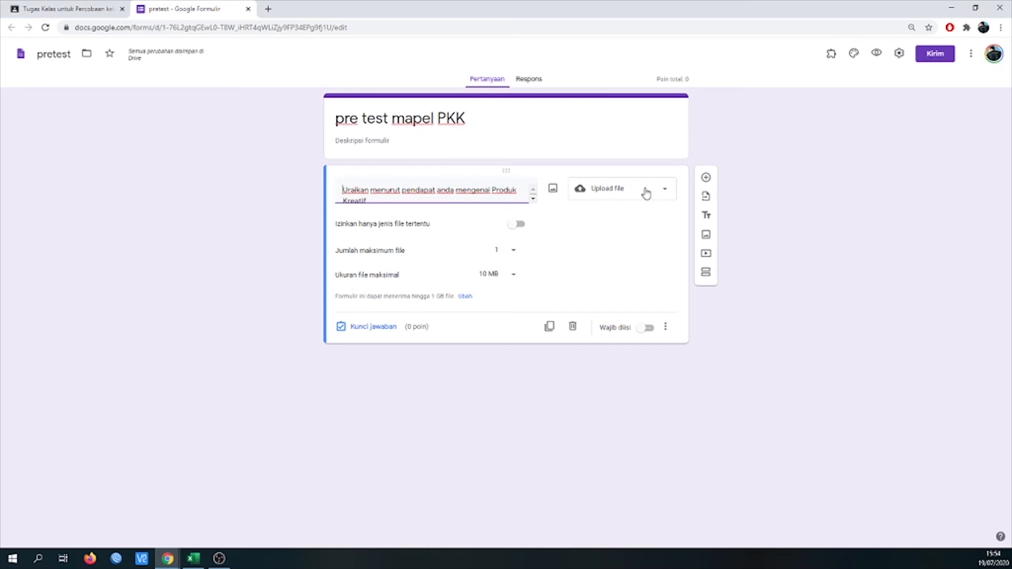
- Set the form's maximum total size of uploaded files to 10 GB and save the settings
left_click(465, 296)
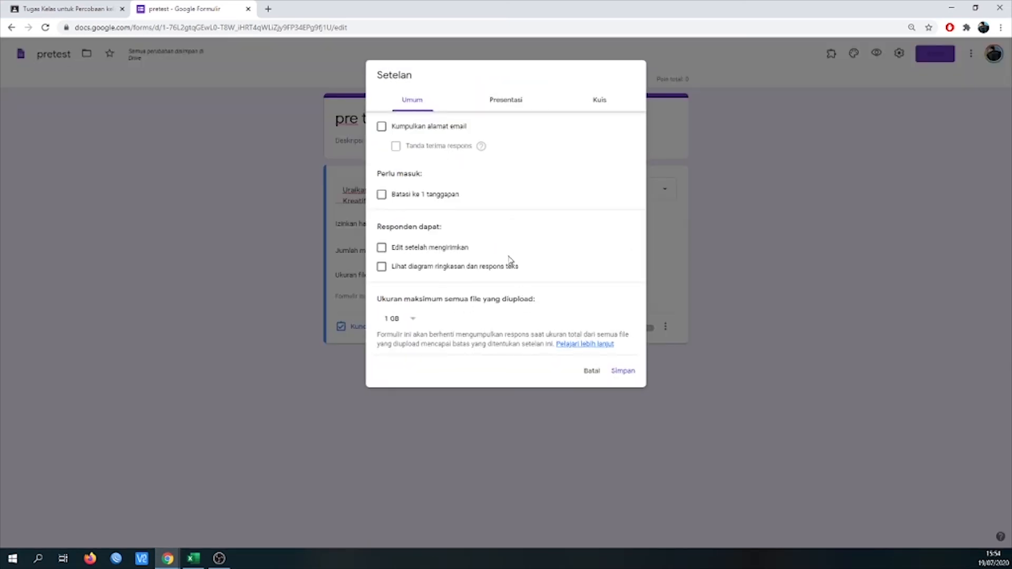
left_click(413, 319)
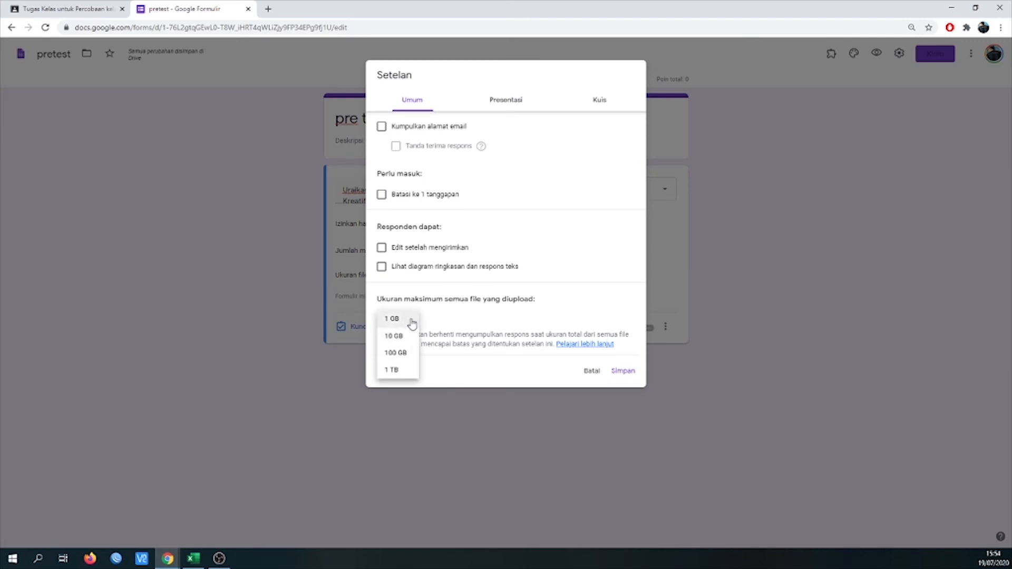
left_click(414, 336)
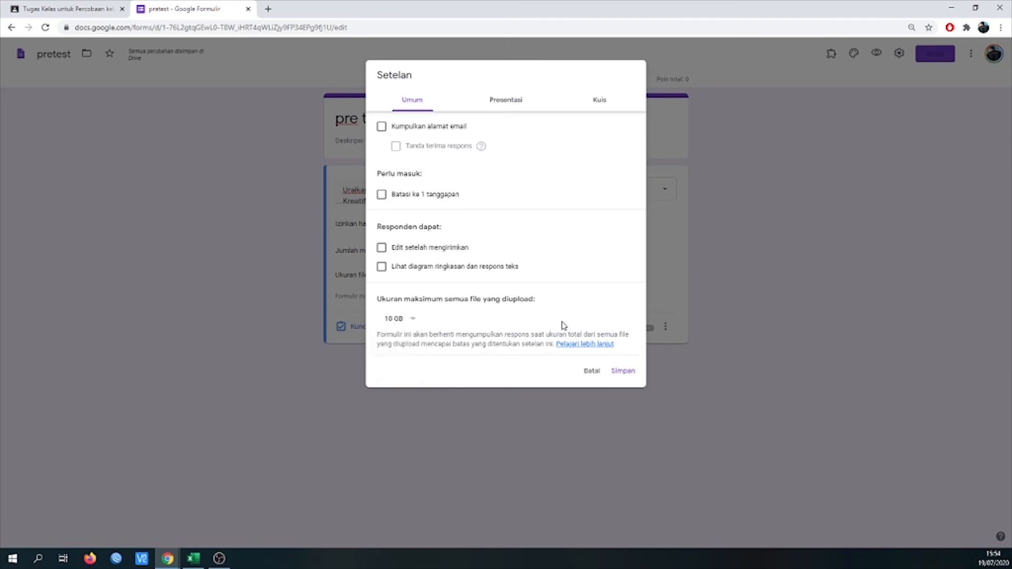
left_click(418, 319)
left_click(399, 307)
left_click(414, 322)
left_click(405, 337)
left_click(623, 372)
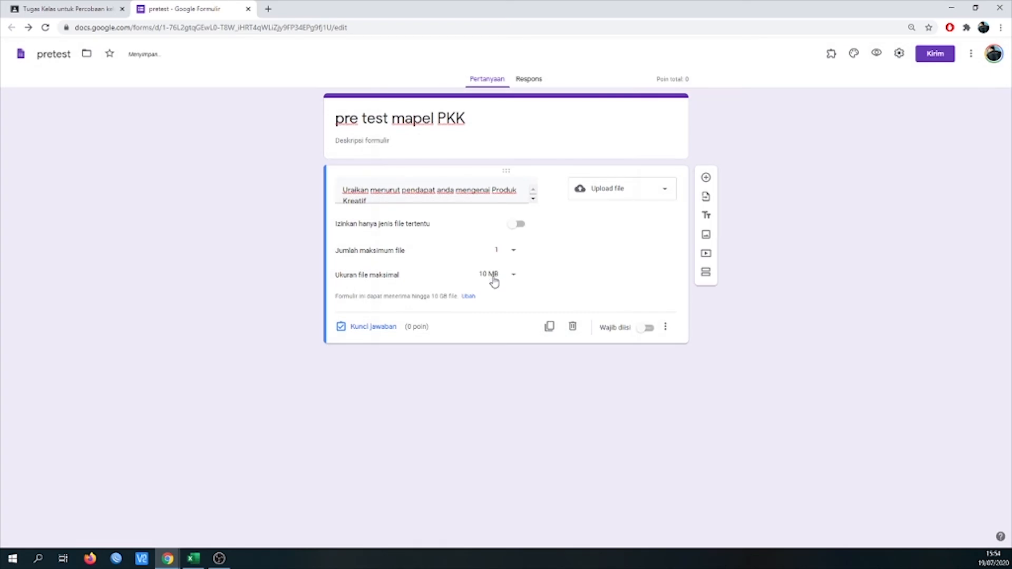
- Set the question's answer type to Paragraf, make it required and close the form to return to the assignment
left_click(660, 190)
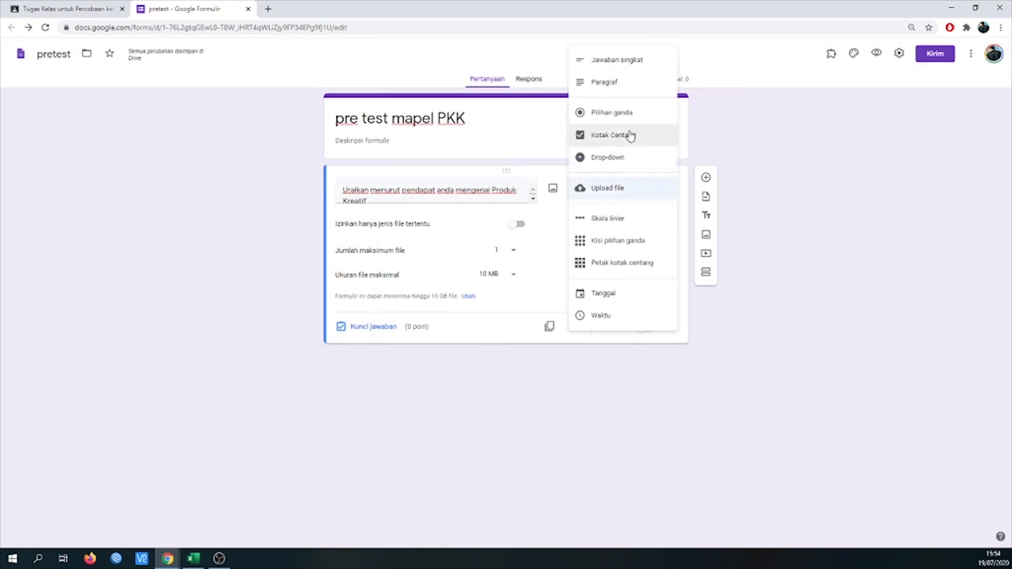
left_click(623, 83)
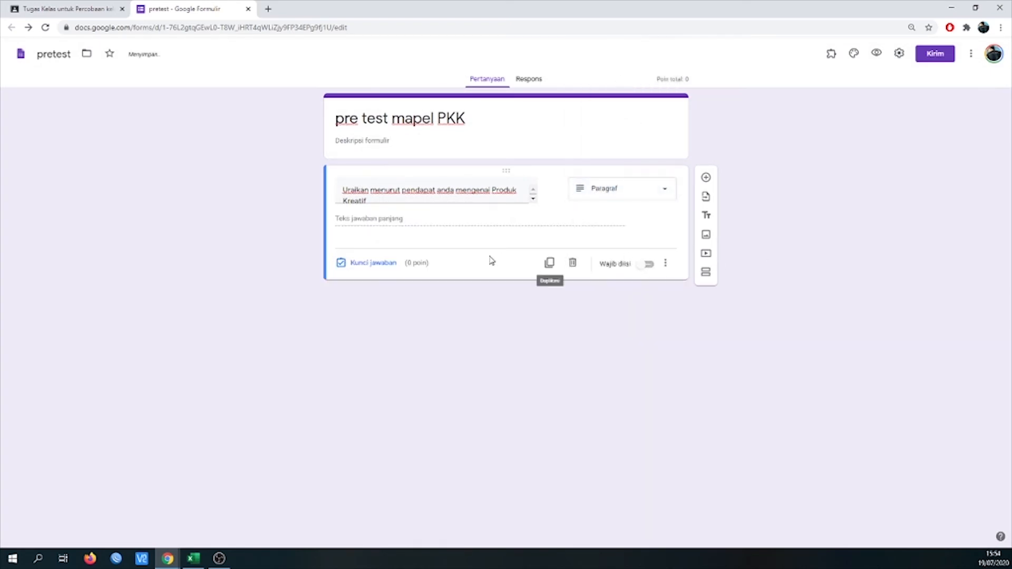
left_click(645, 268)
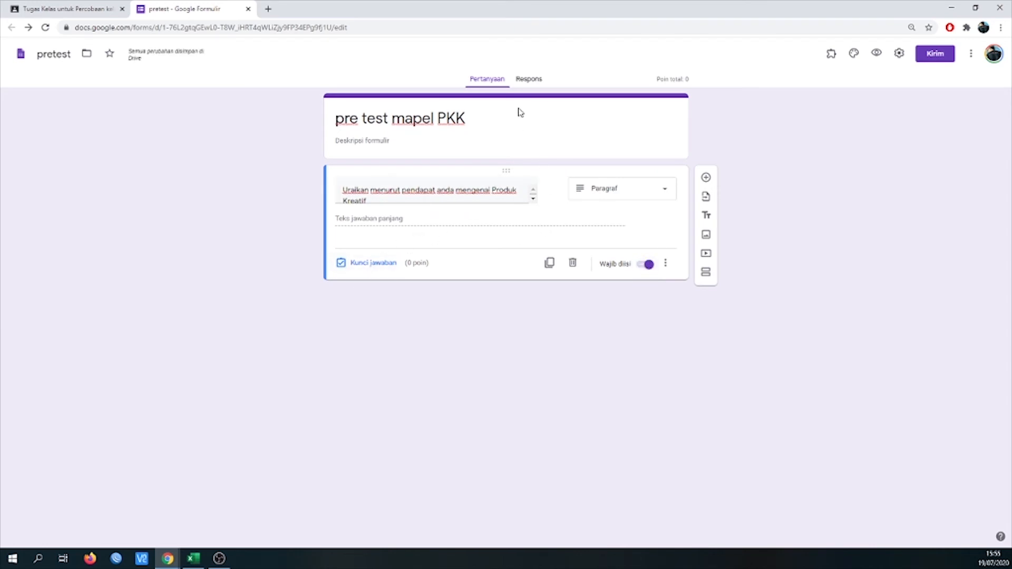
left_click(247, 9)
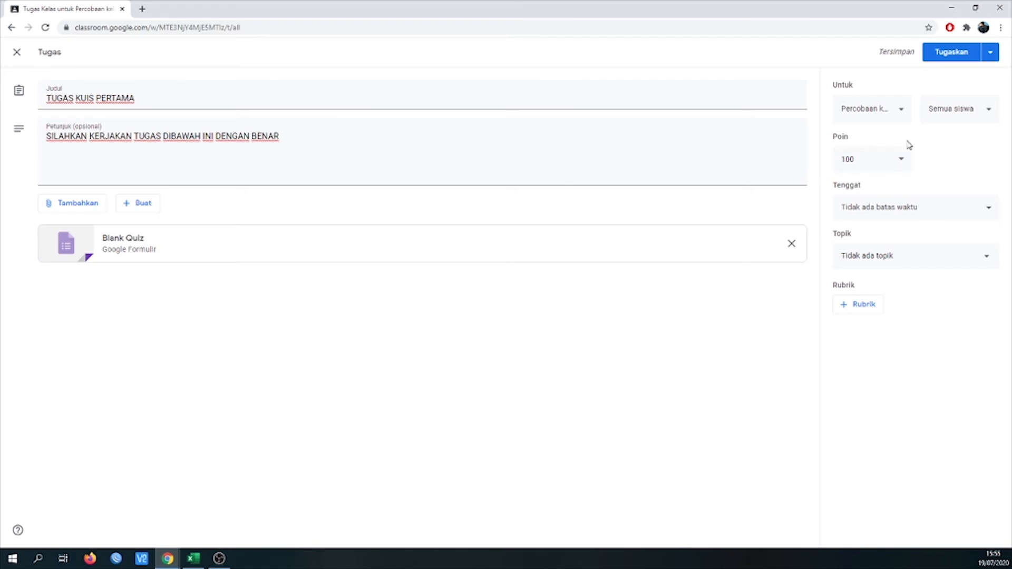
- Set the quiz assignment's due date to 20 Jul 2020 and its due time to 12.00
left_click(914, 217)
left_click(915, 248)
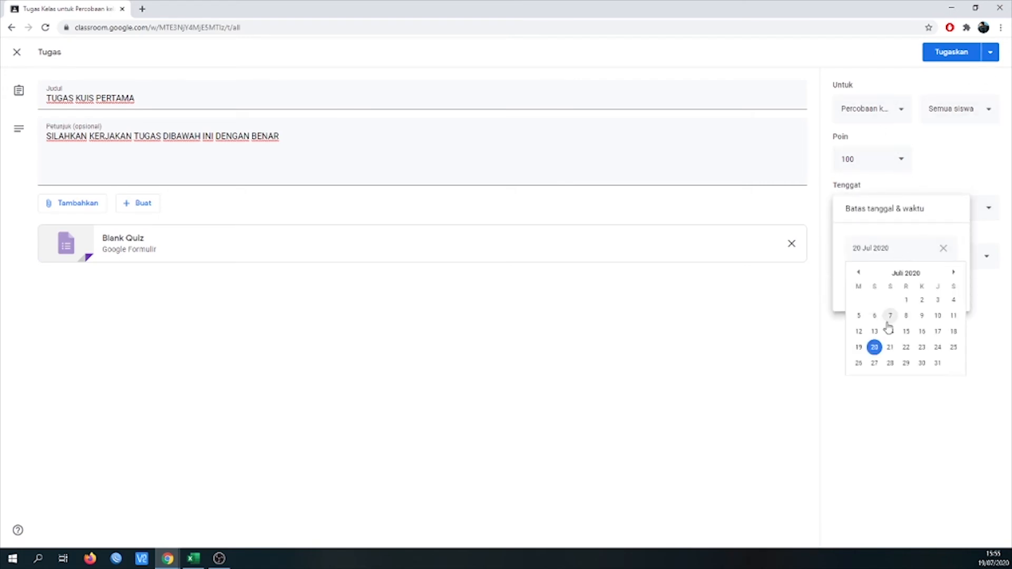
left_click(874, 347)
left_click(877, 284)
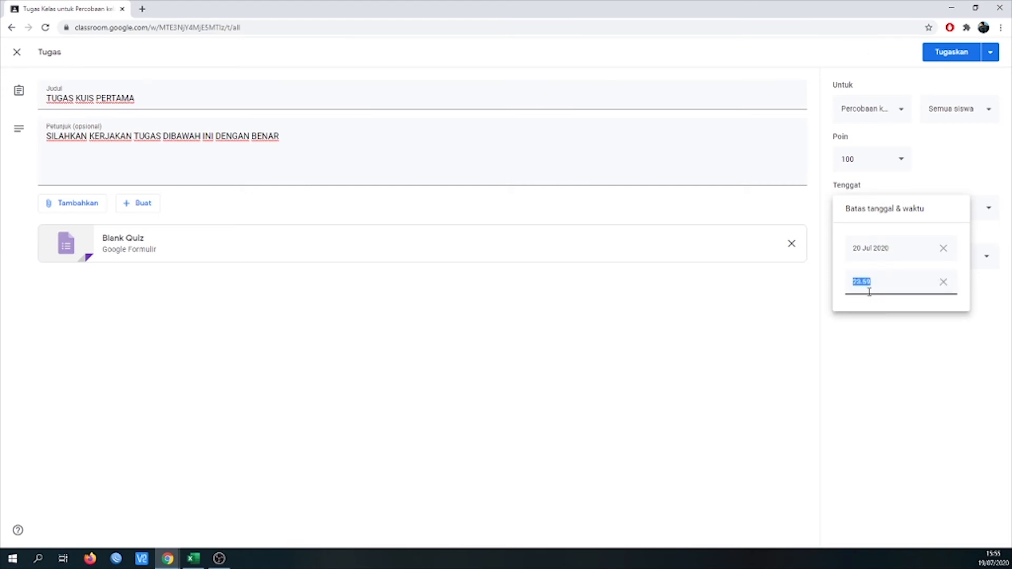
type("11.")
key("BackSpace")
key("BackSpace")
key("BackSpace")
type("1")
left_click(903, 356)
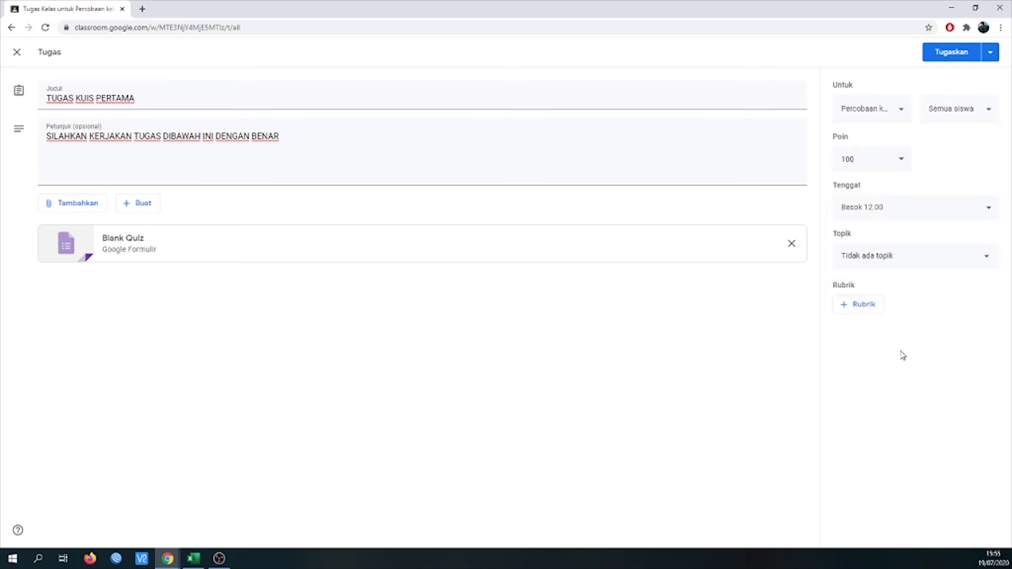
- Put the quiz assignment under the topic MINGGU PERTAMA and schedule it for 20 Jul 2020 at 10.00
left_click(932, 260)
left_click(901, 316)
left_click(991, 53)
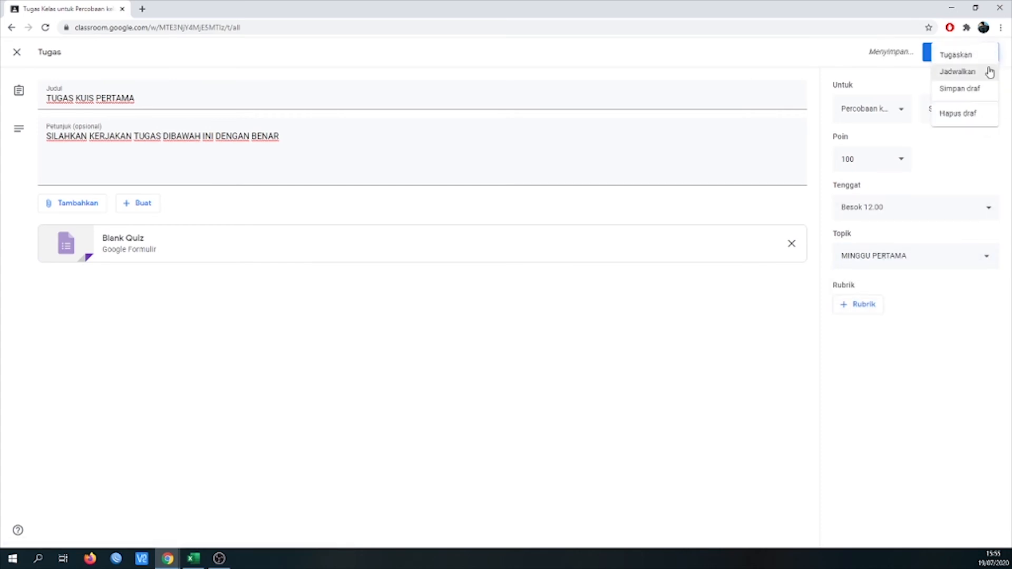
left_click(977, 74)
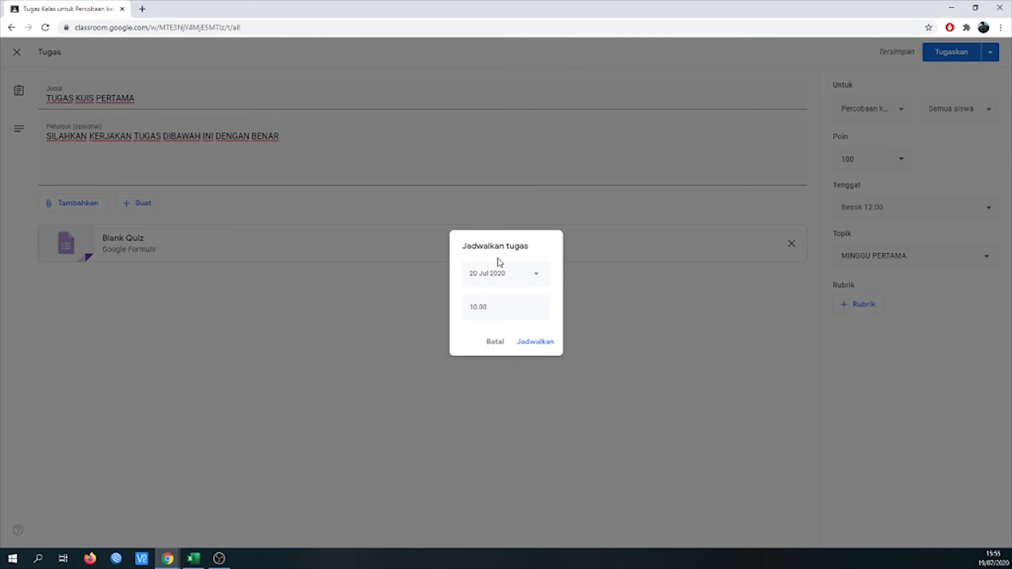
left_click(532, 344)
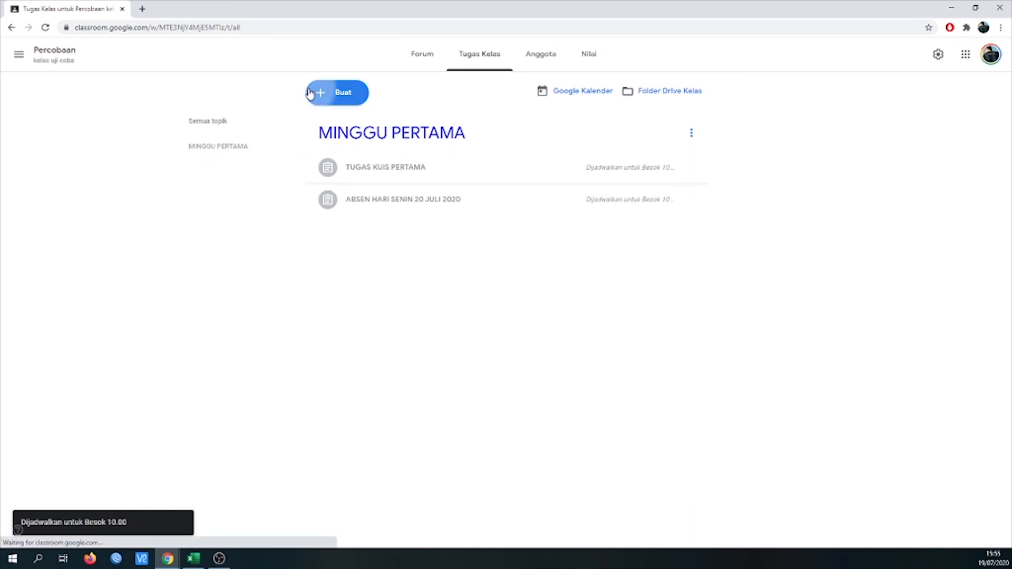
- Create a new classwork topic named MINGGU KEDUA
left_click(345, 94)
left_click(336, 262)
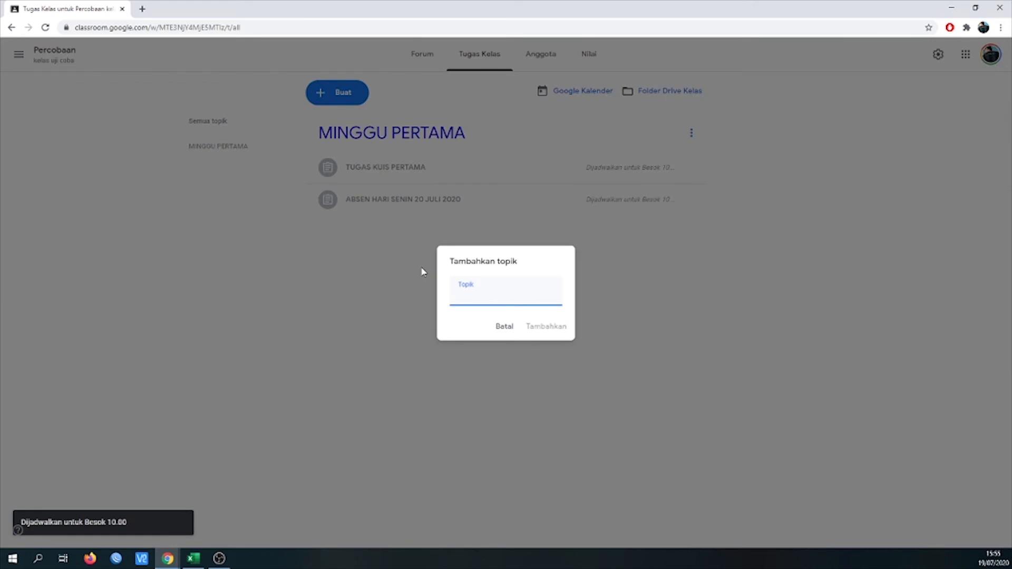
type("MINGGU KE")
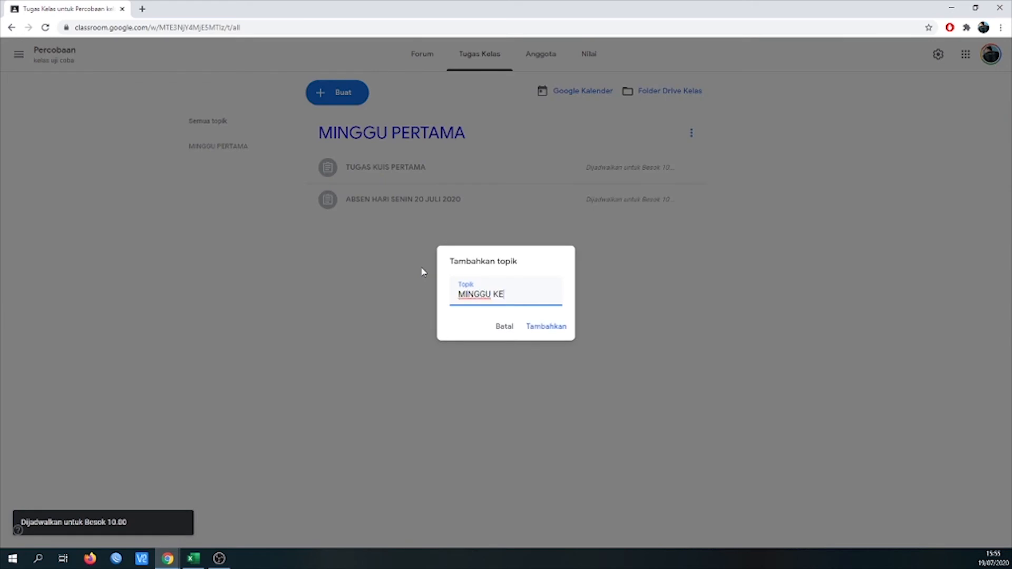
type("DUA")
left_click(538, 328)
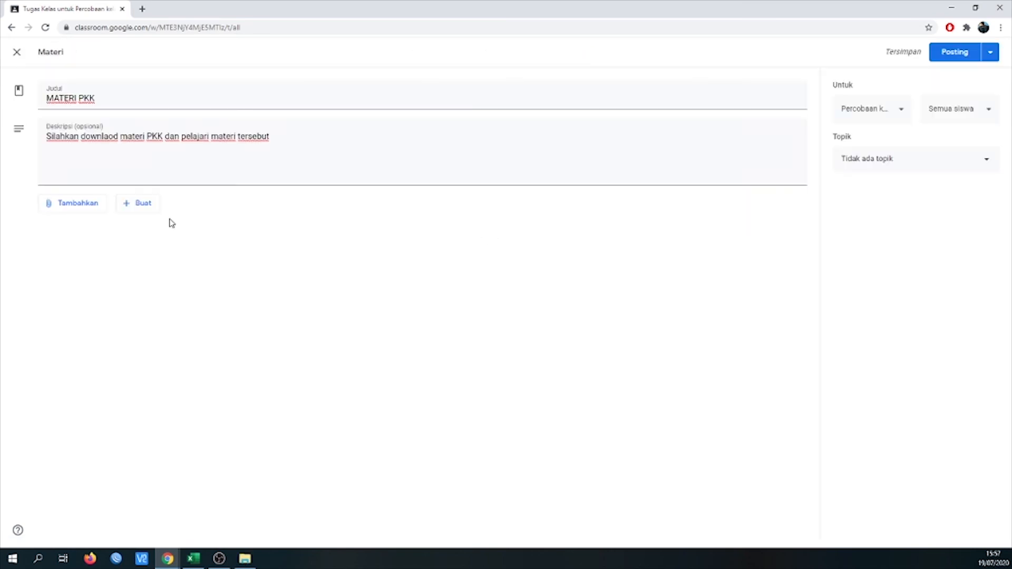
- Upload MODUL_PKK_KLS_XII_SEMESTER_GANJIL.pdf from the computer's Videos folder as an attachment to the MATERI PKK material
left_click(330, 138)
left_click(77, 210)
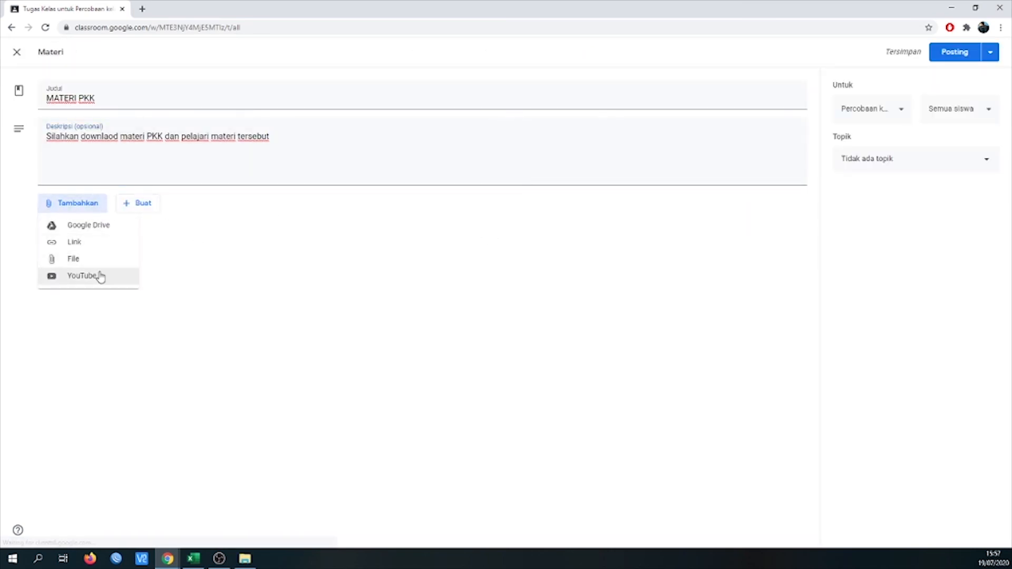
left_click(98, 260)
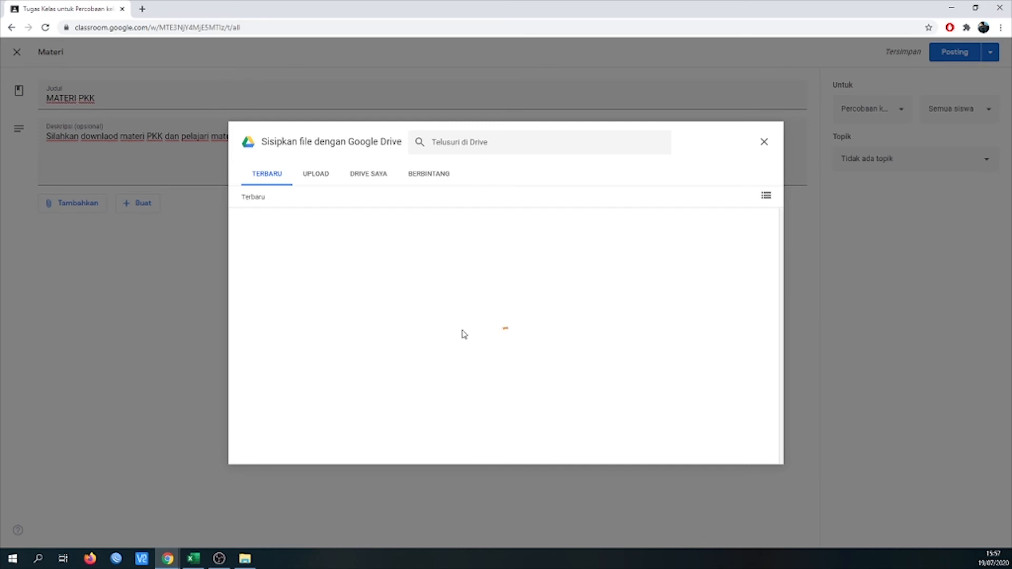
left_click(309, 176)
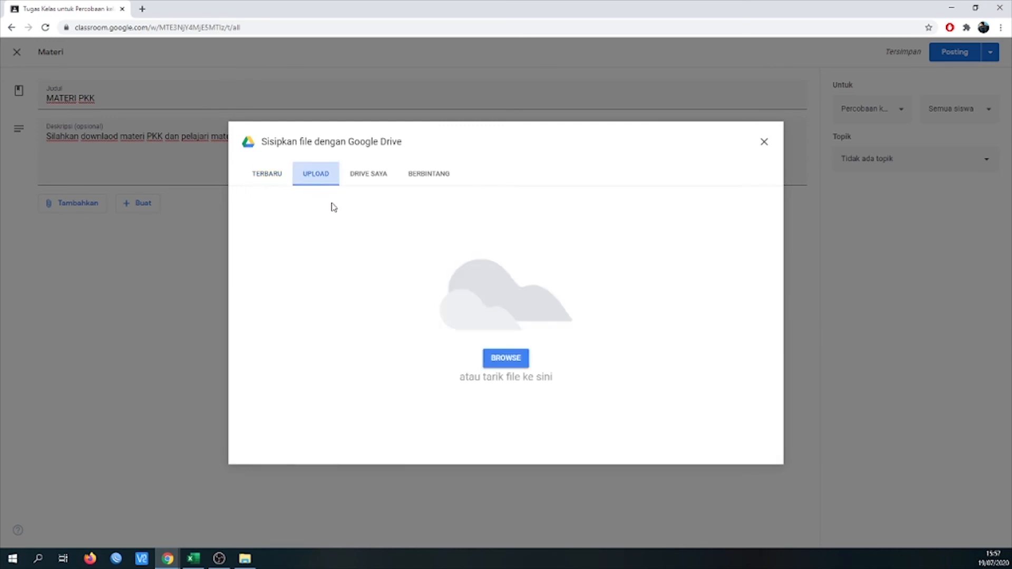
left_click(495, 358)
type("C:\\Users\\ECS\\Videos")
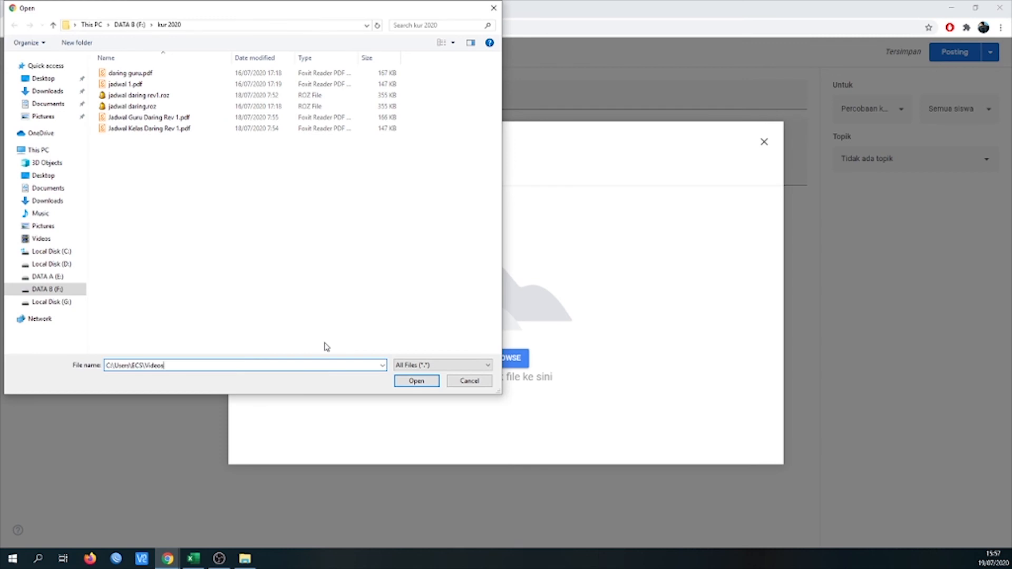
key("Return")
double_click(349, 90)
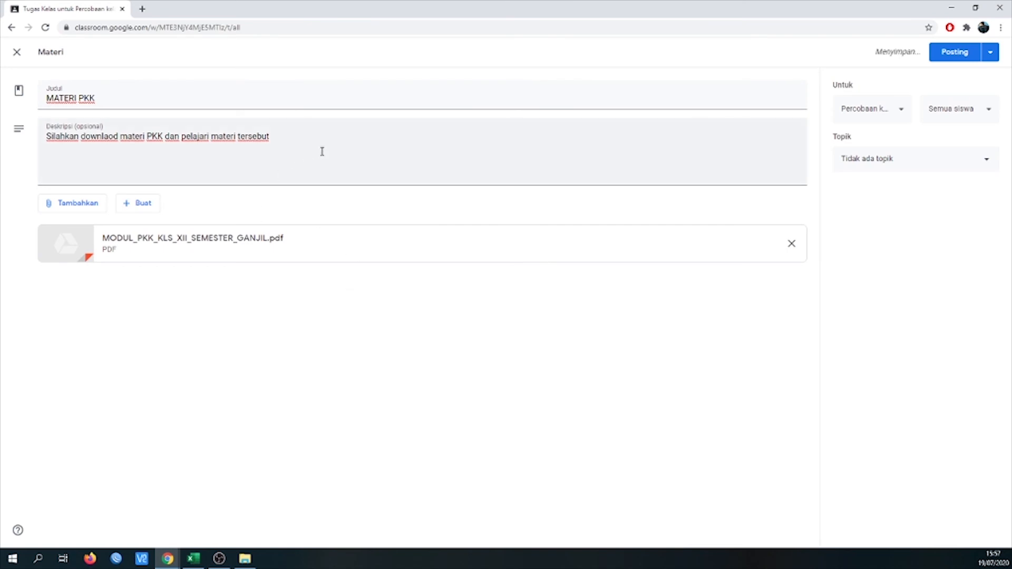
- Assign the MATERI PKK material to the topic MINGGU PERTAMA and post it
left_click(903, 161)
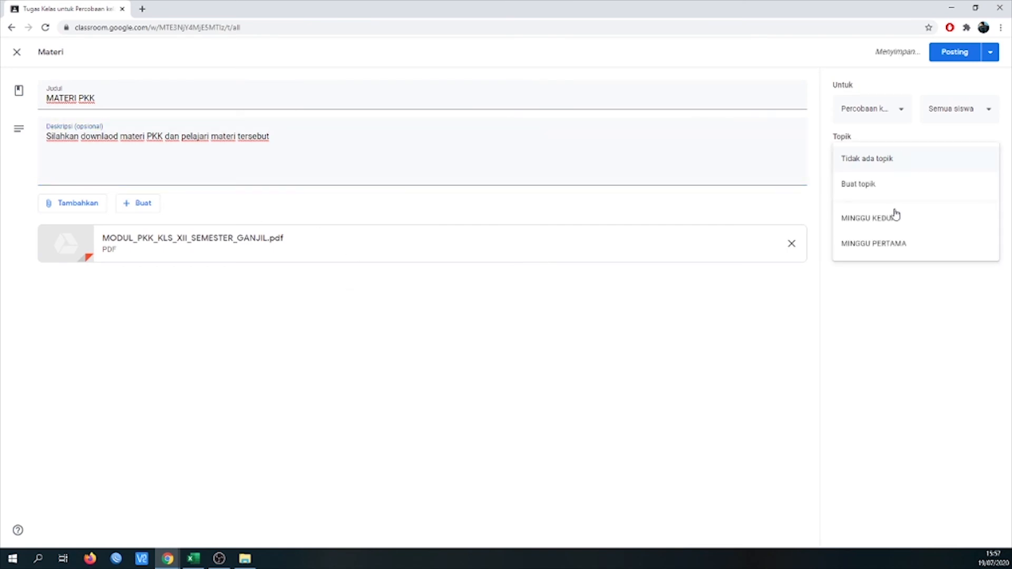
left_click(890, 244)
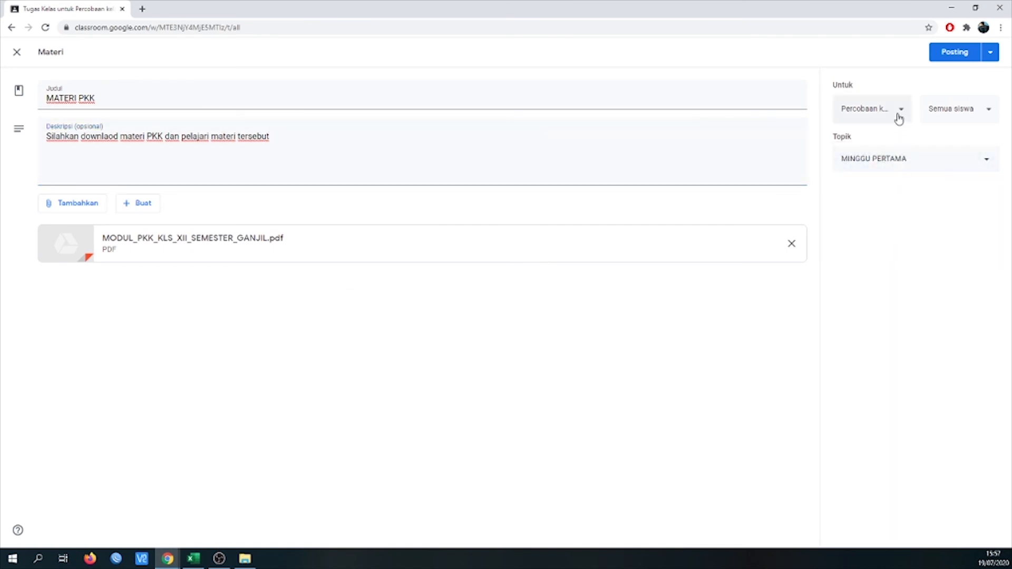
left_click(954, 51)
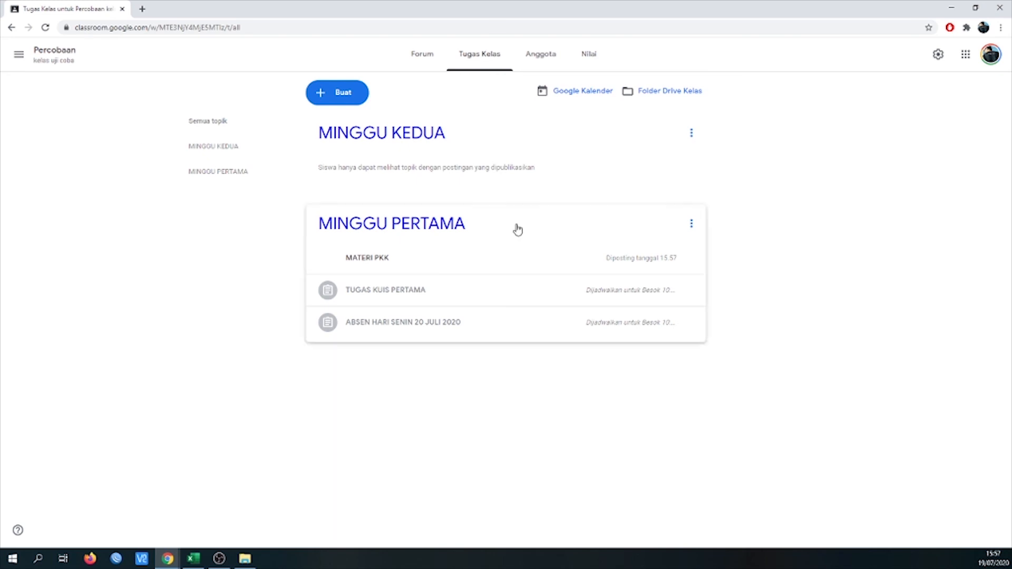
- Look over the content types that can be created and the class's Anggota and Nilai pages, and return to Tugas Kelas
left_click(341, 98)
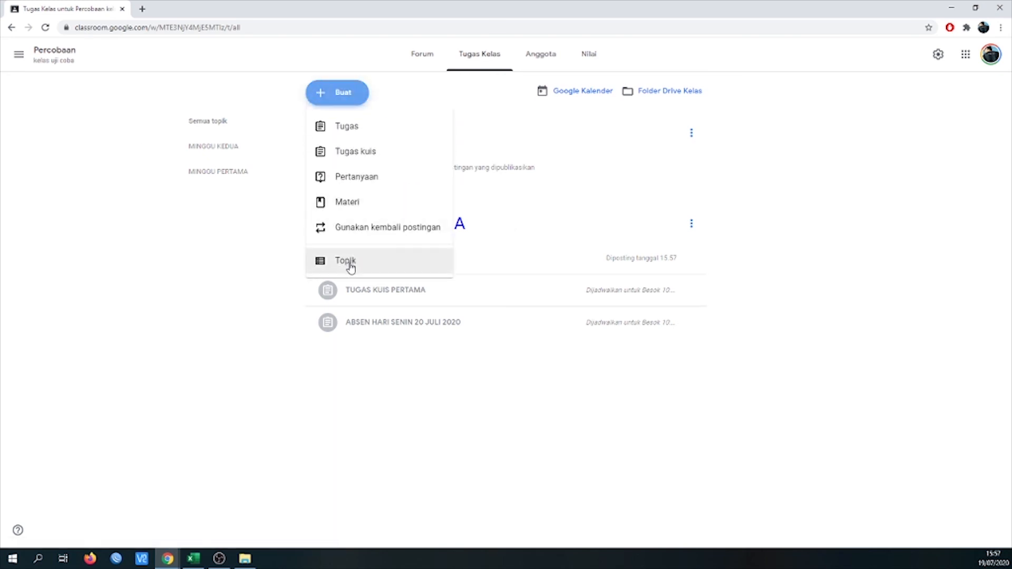
left_click(412, 419)
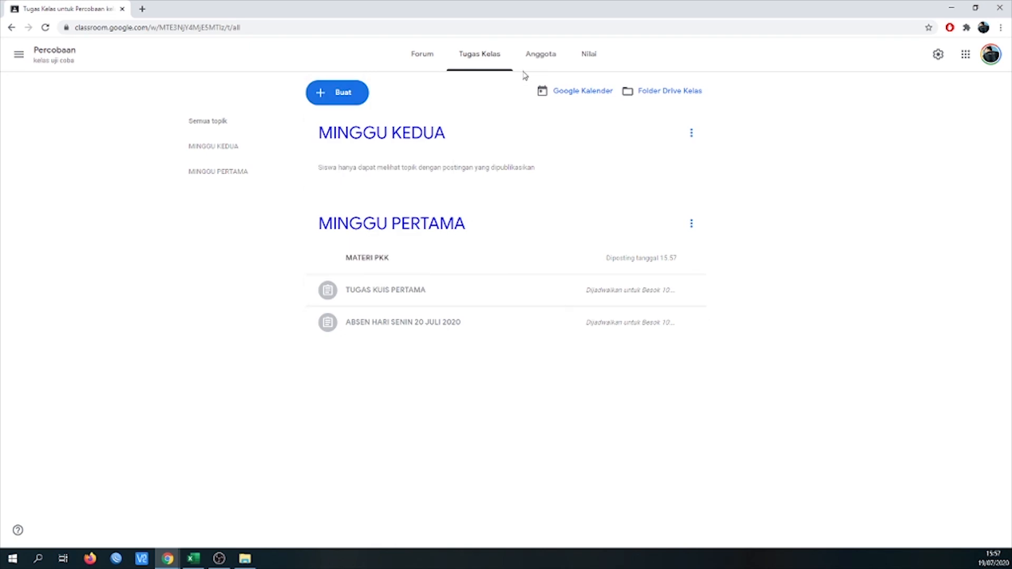
left_click(541, 65)
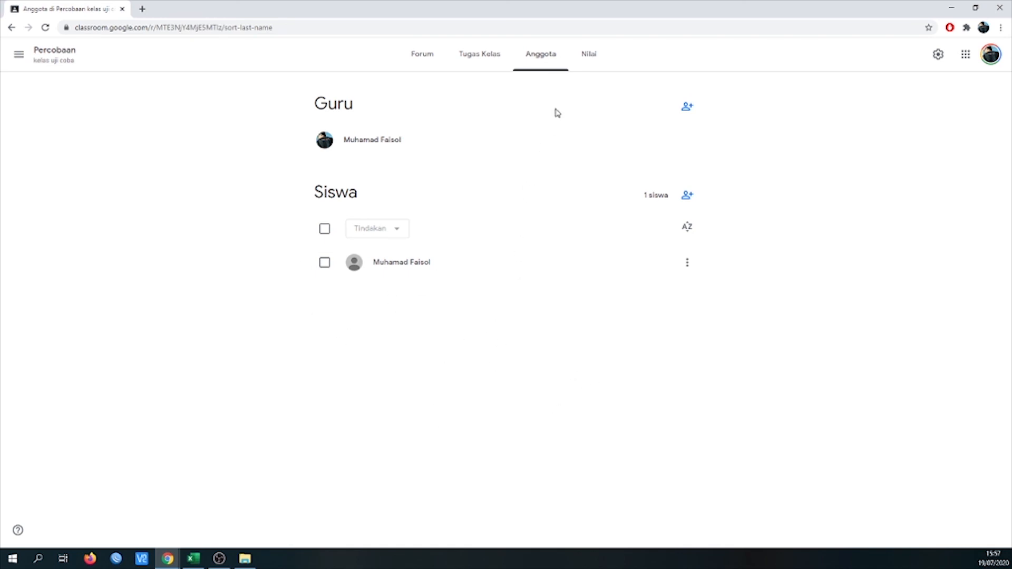
left_click(591, 60)
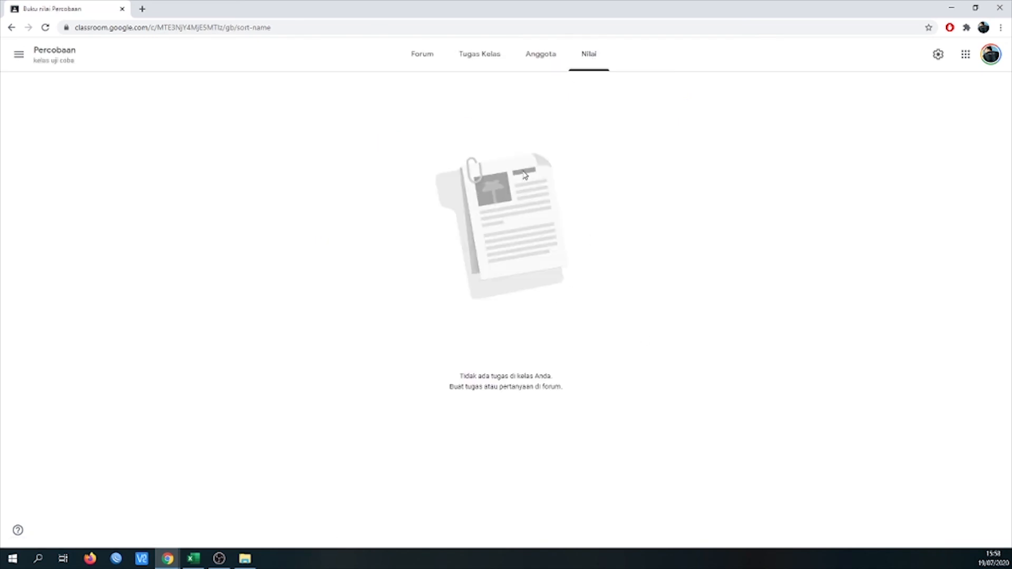
left_click(482, 58)
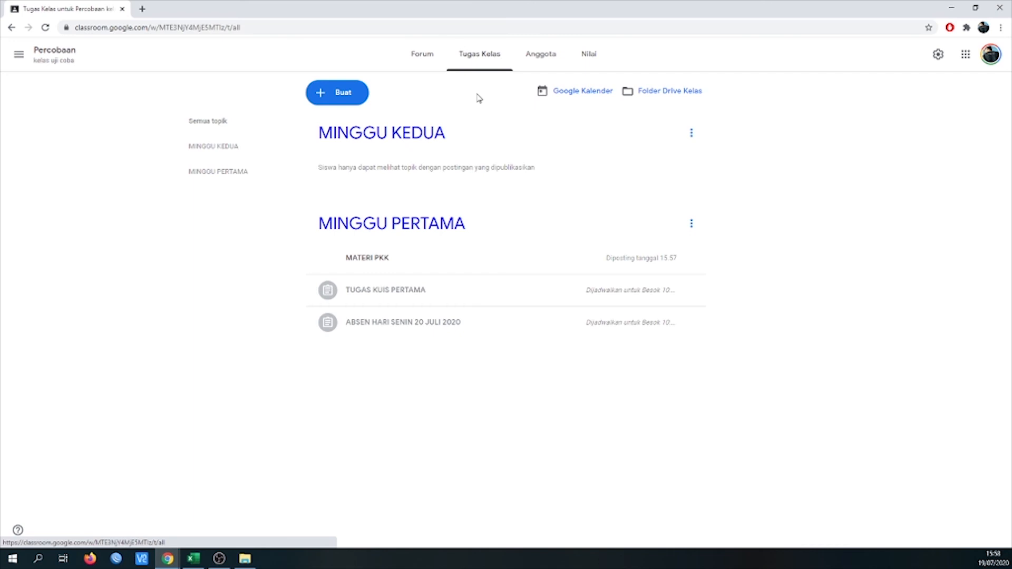
- Start a new Pertanyaan post and set its answer type to Pilihan ganda
left_click(324, 95)
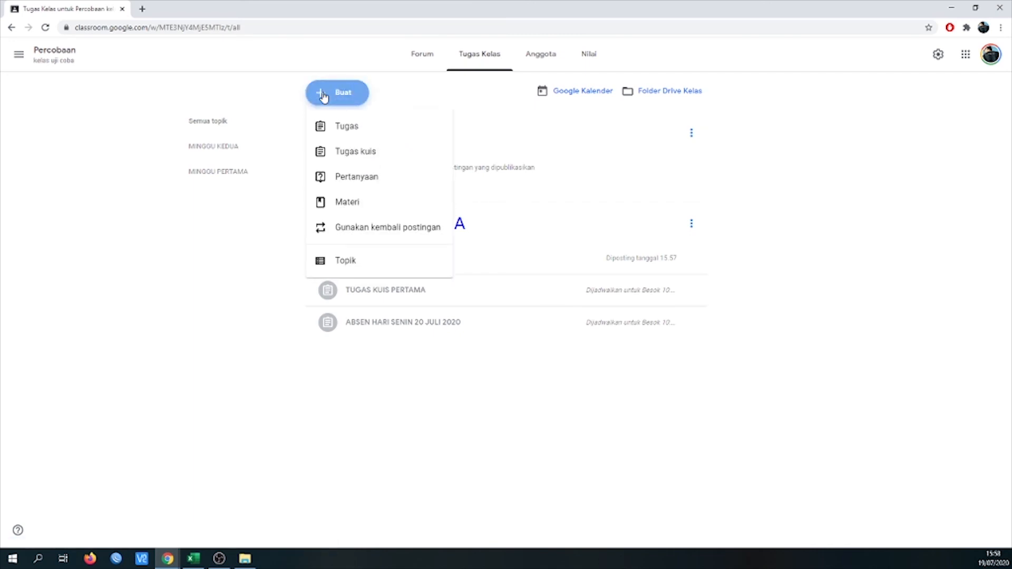
left_click(344, 183)
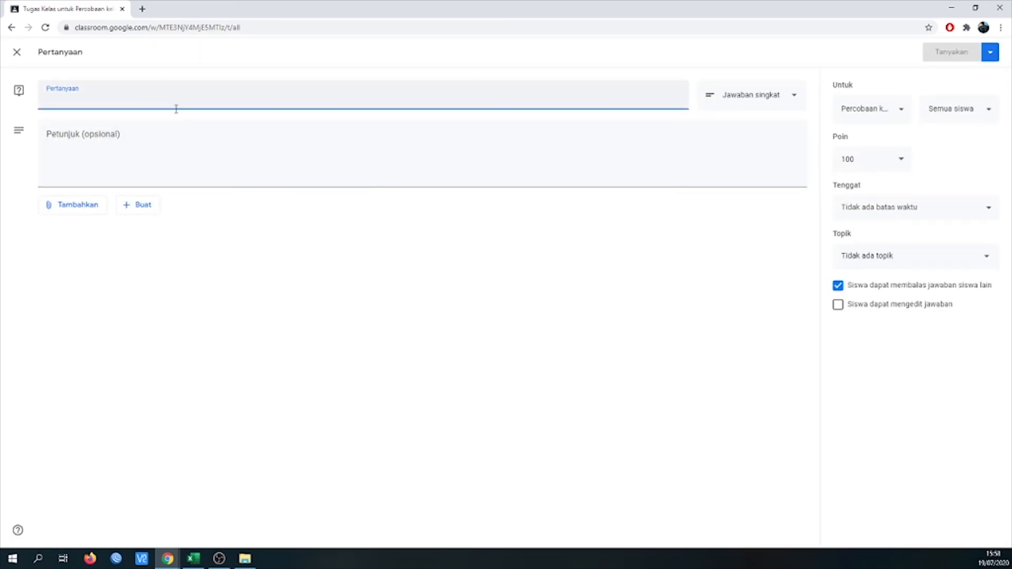
left_click(748, 99)
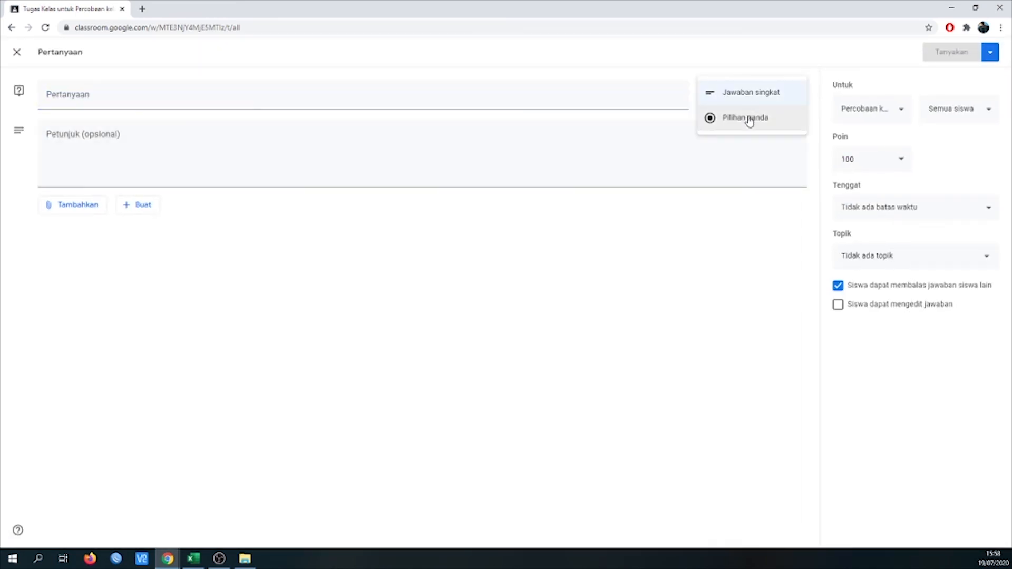
left_click(748, 119)
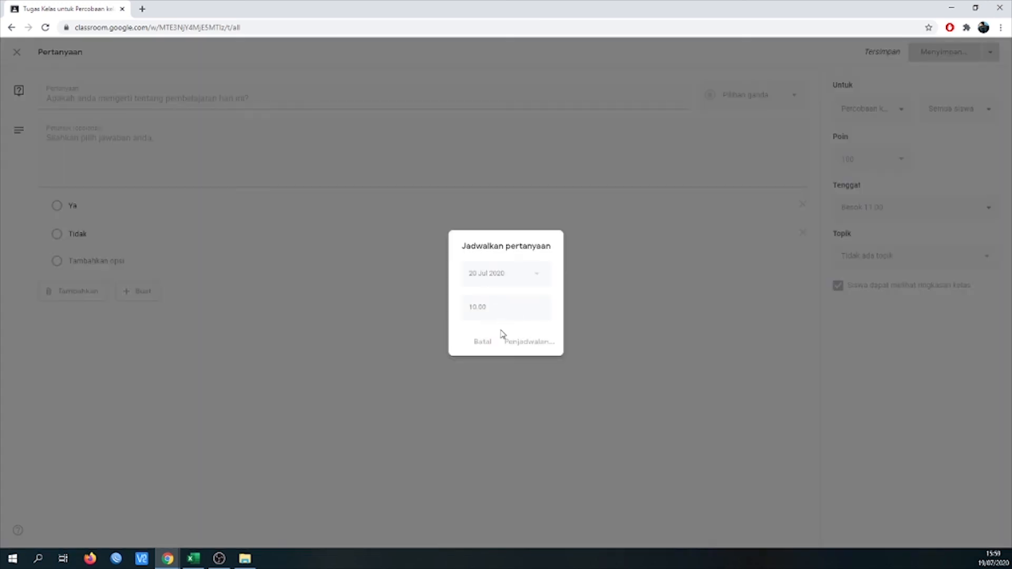
left_click(522, 337)
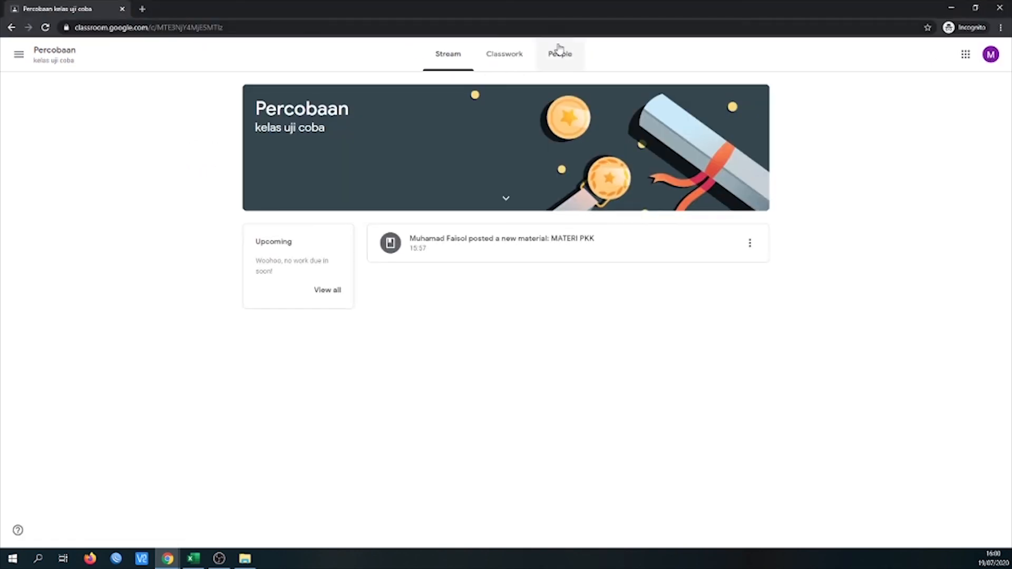
- Examine the posted MATERI PKK material in the student's Classwork view and compare it with the teacher's view
left_click(502, 55)
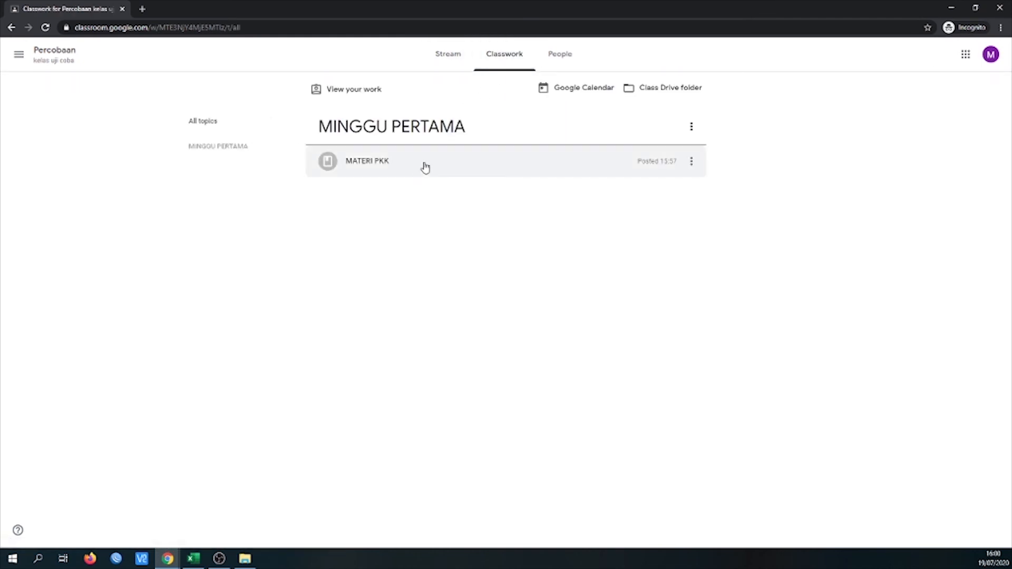
left_click(522, 168)
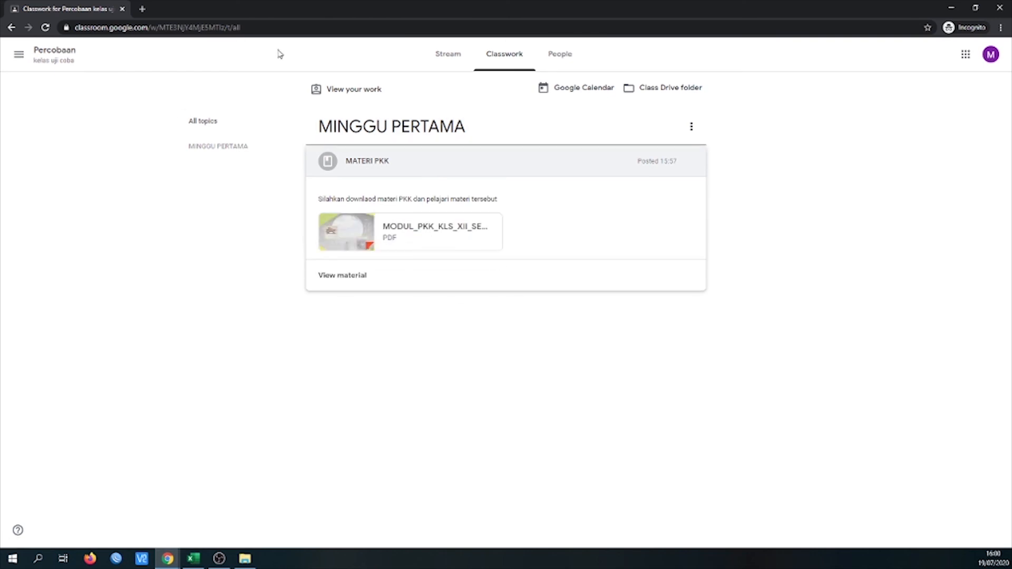
left_click(952, 7)
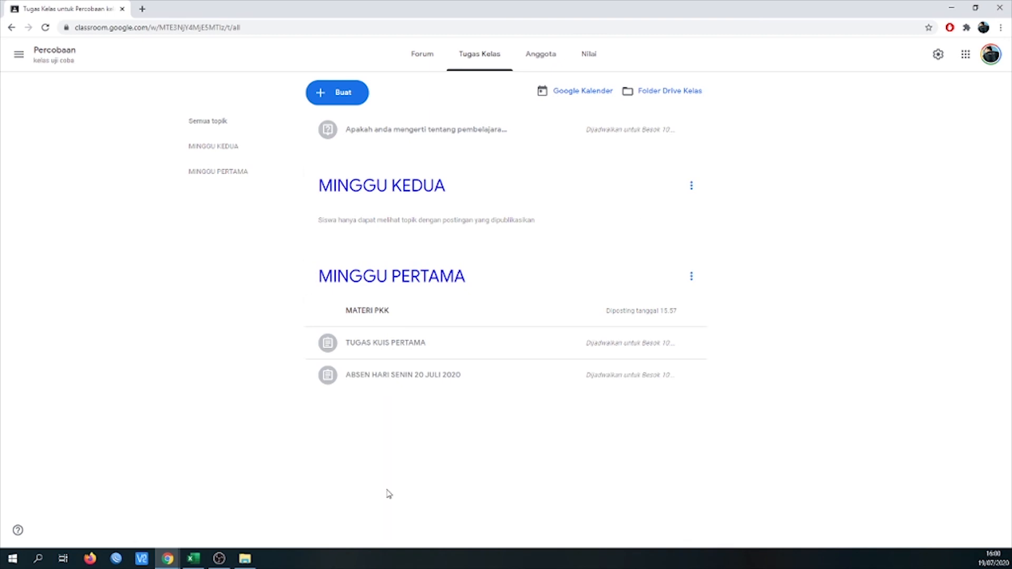
mouse_move(168, 559)
left_click(271, 516)
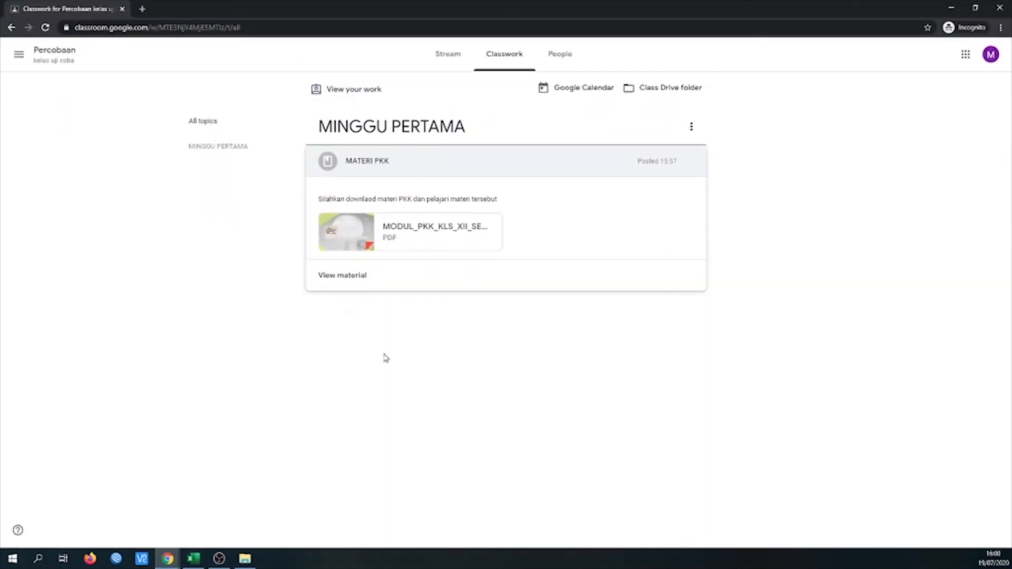